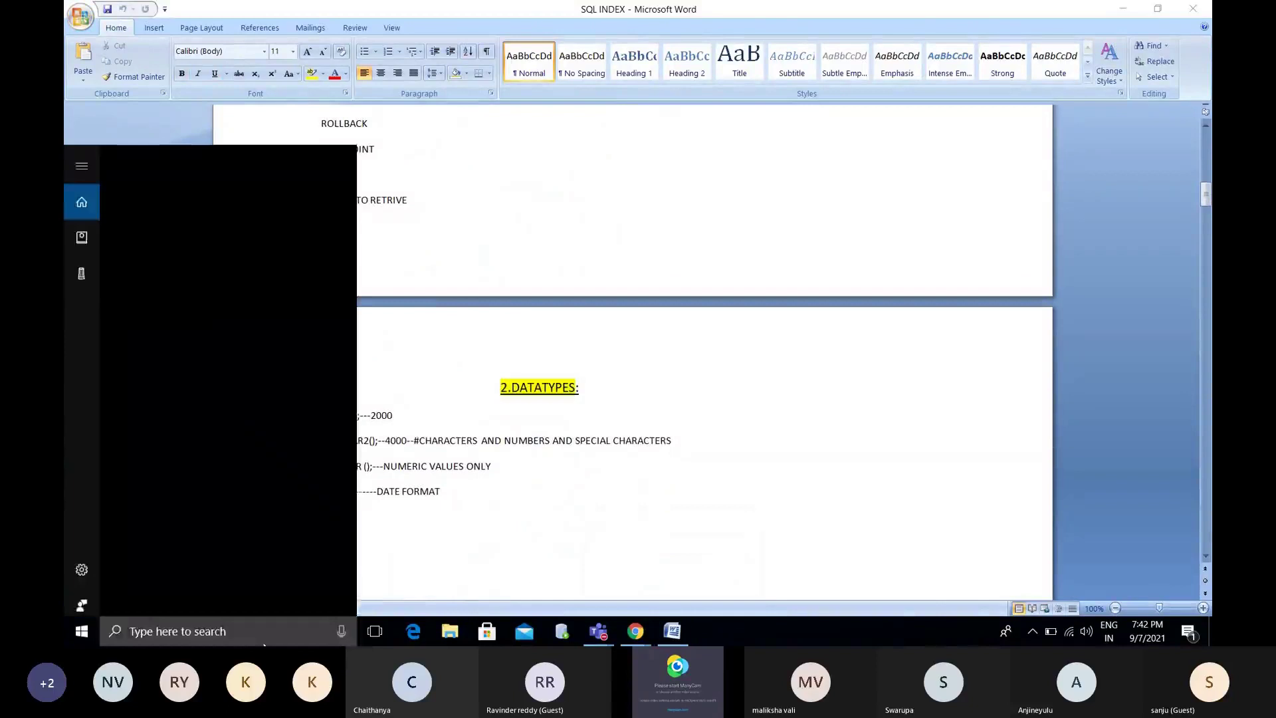
Step: Switch to Microsoft Office Excel 2007 with a new blank workbook
{"action": "type", "text": "ex"}
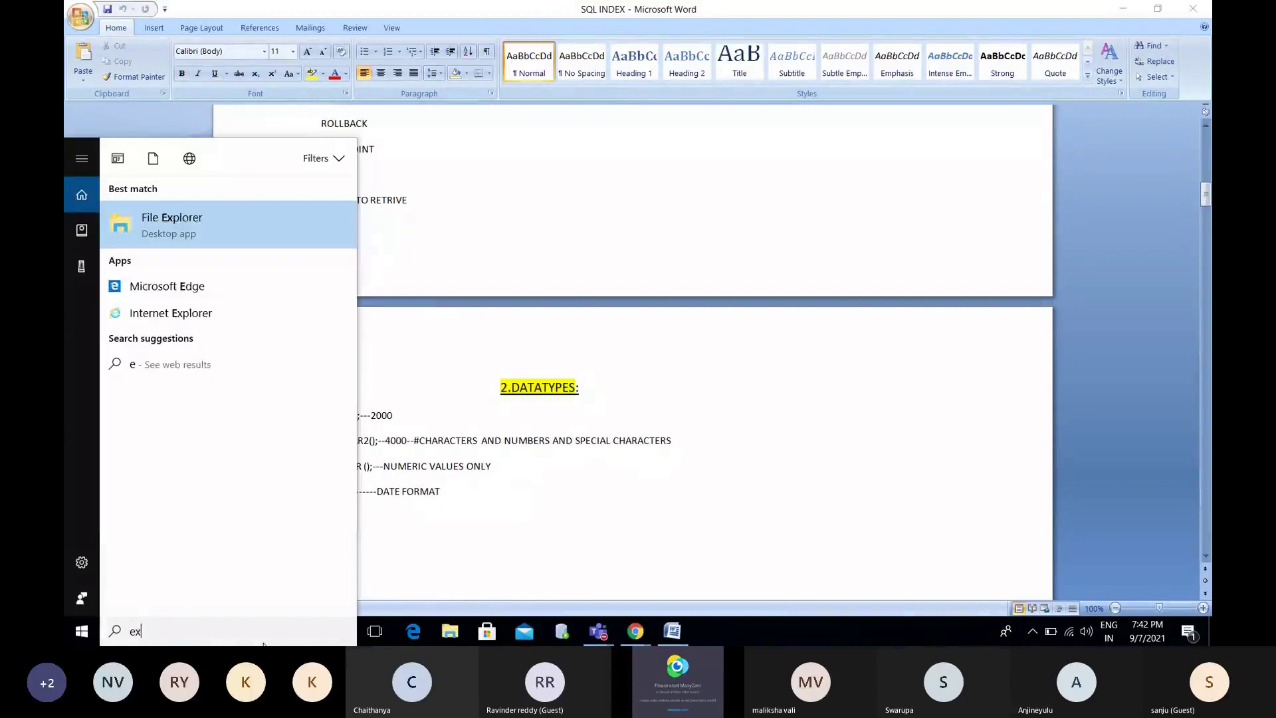
{"action": "type", "text": "t"}
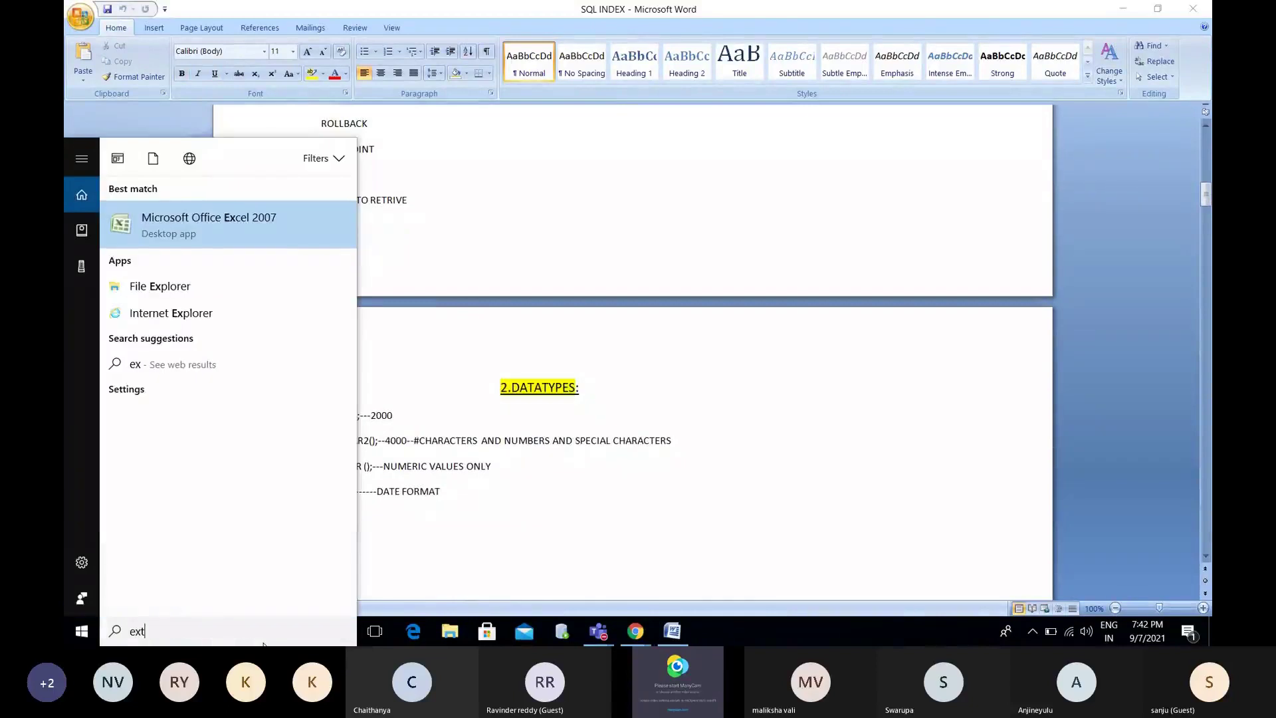
{"action": "key", "text": "BackSpace"}
{"action": "left_click", "coordinate": [249, 221]}
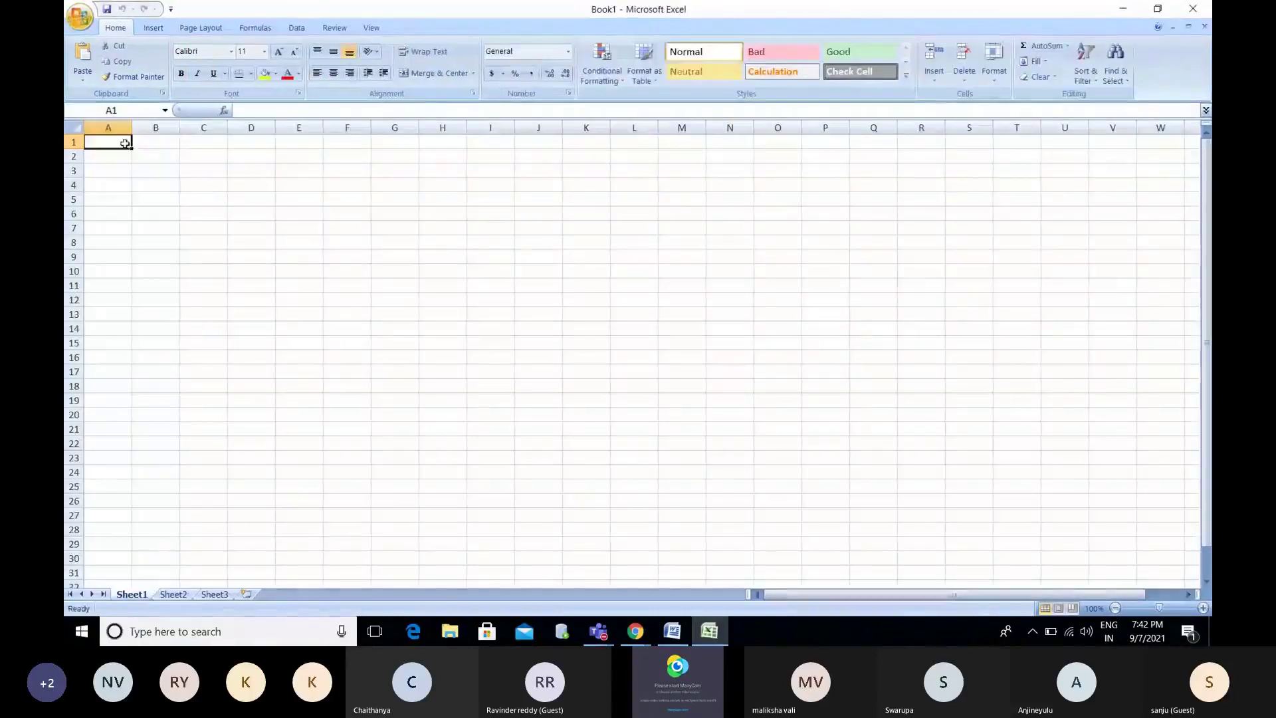
Step: Enter the header empno in cell A1 and a sample employee number in A2
{"action": "type", "text": "empno"}
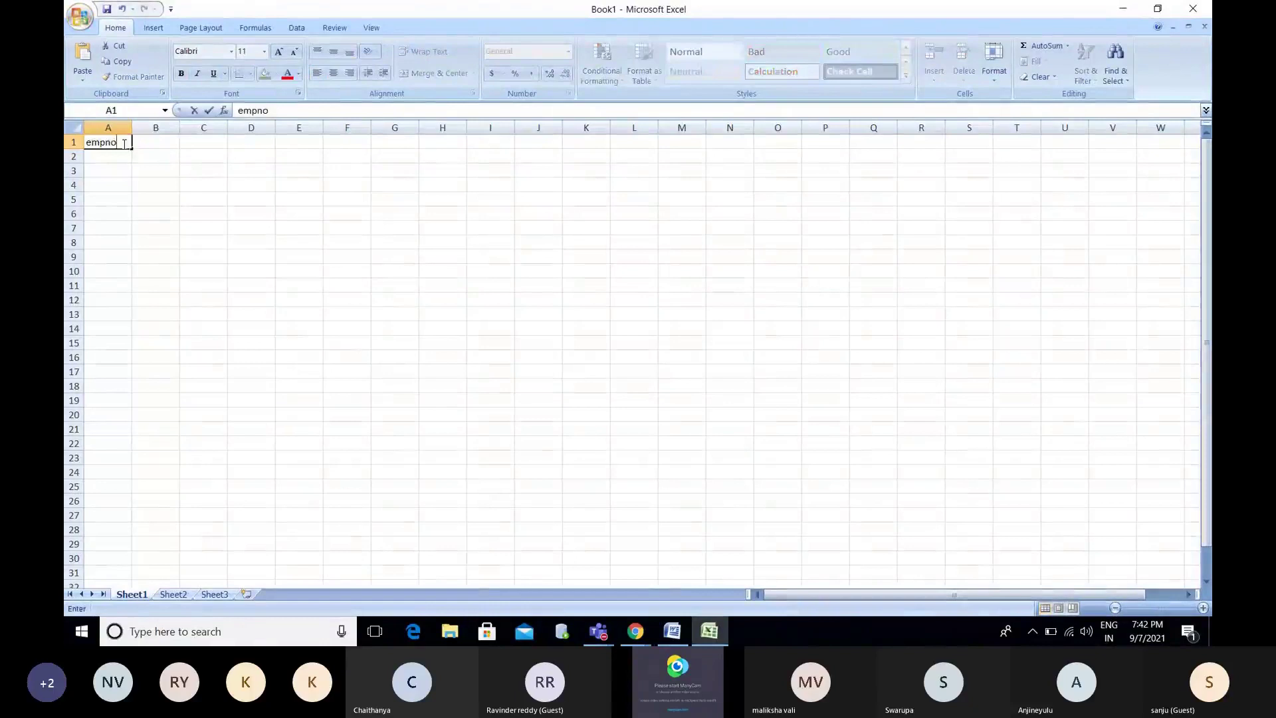
{"action": "key", "text": "Return"}
{"action": "type", "text": "123"}
{"action": "key", "text": "Return"}
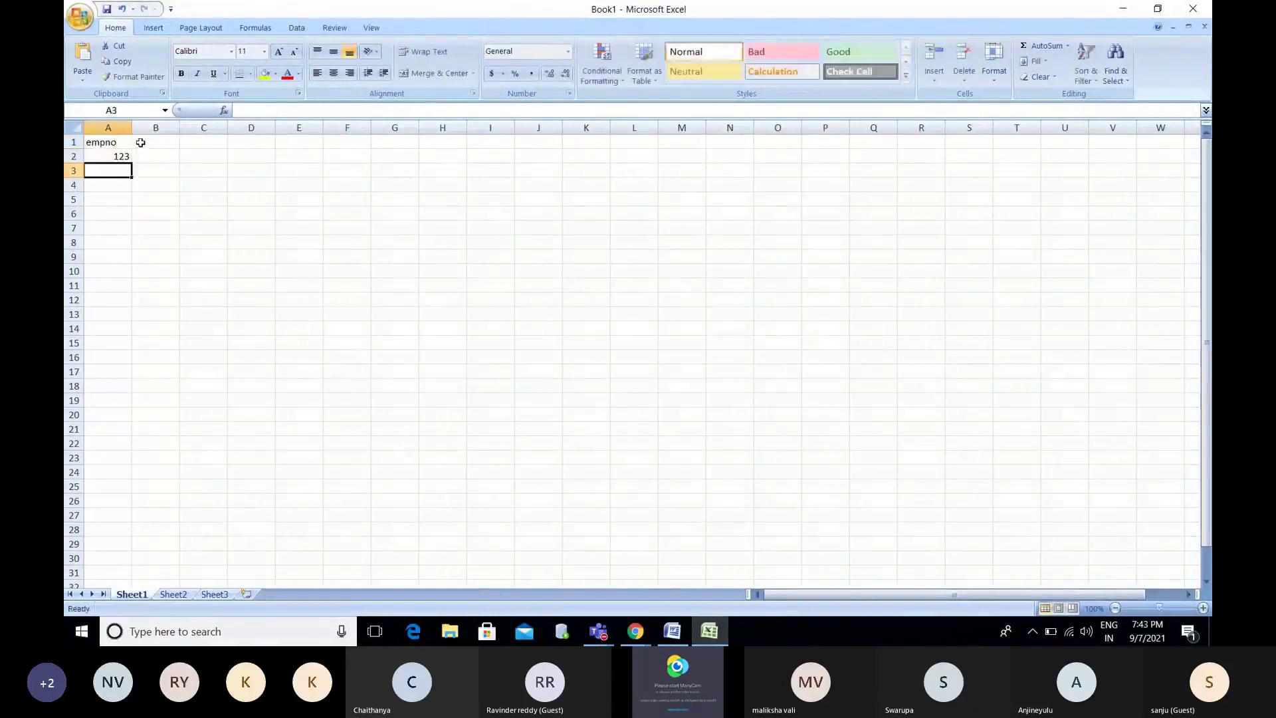
Step: Enter the header name in cell B1 and the employee's first name in B2
{"action": "left_click", "coordinate": [149, 142]}
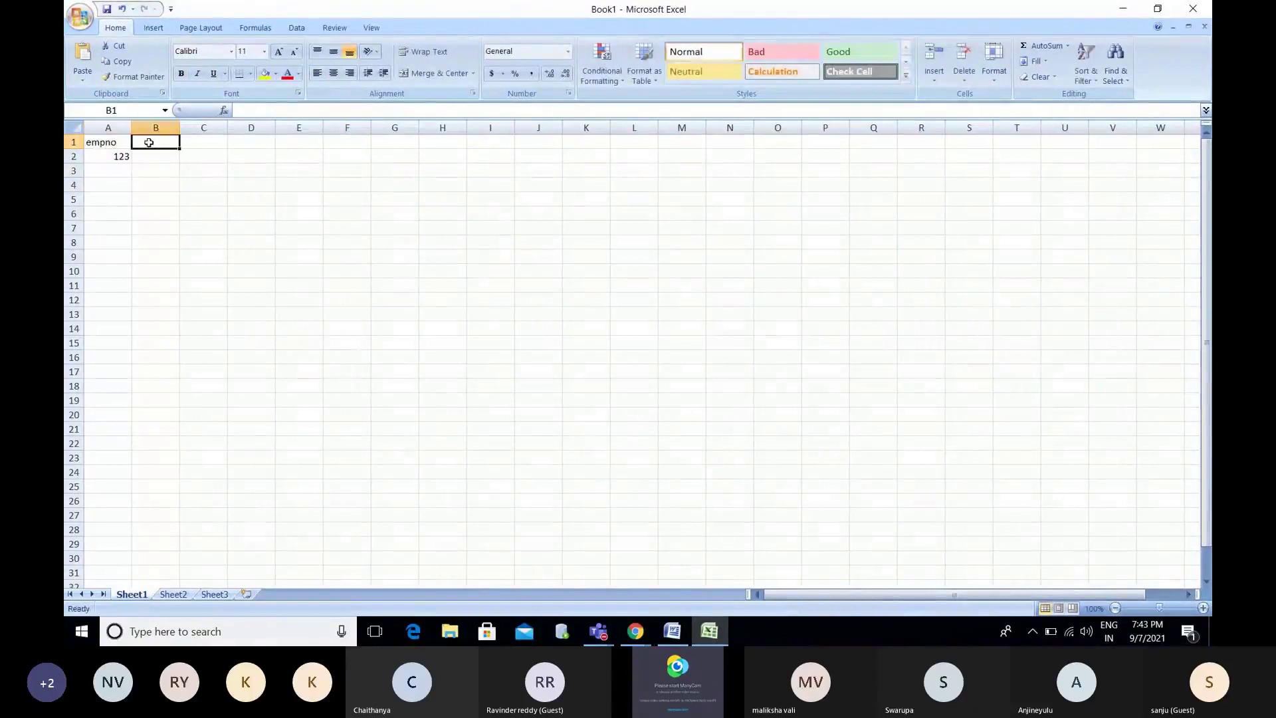
{"action": "type", "text": "name"}
{"action": "key", "text": "Return"}
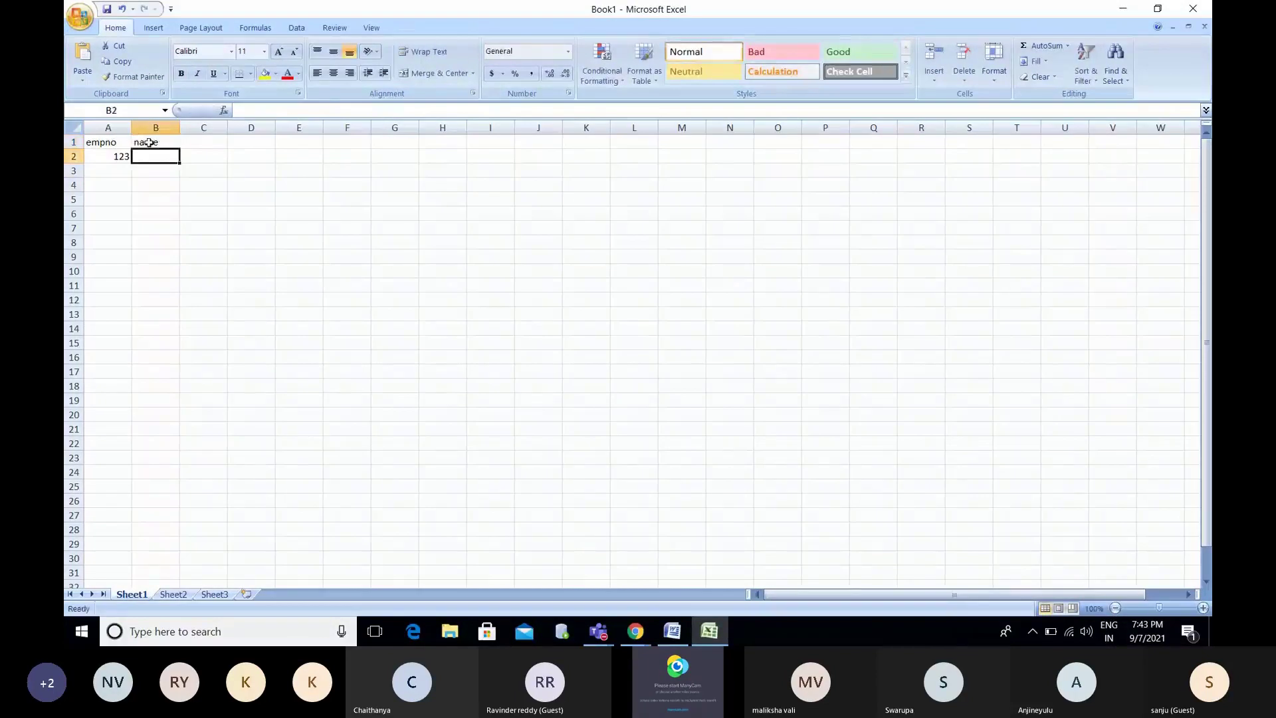
{"action": "type", "text": "a"}
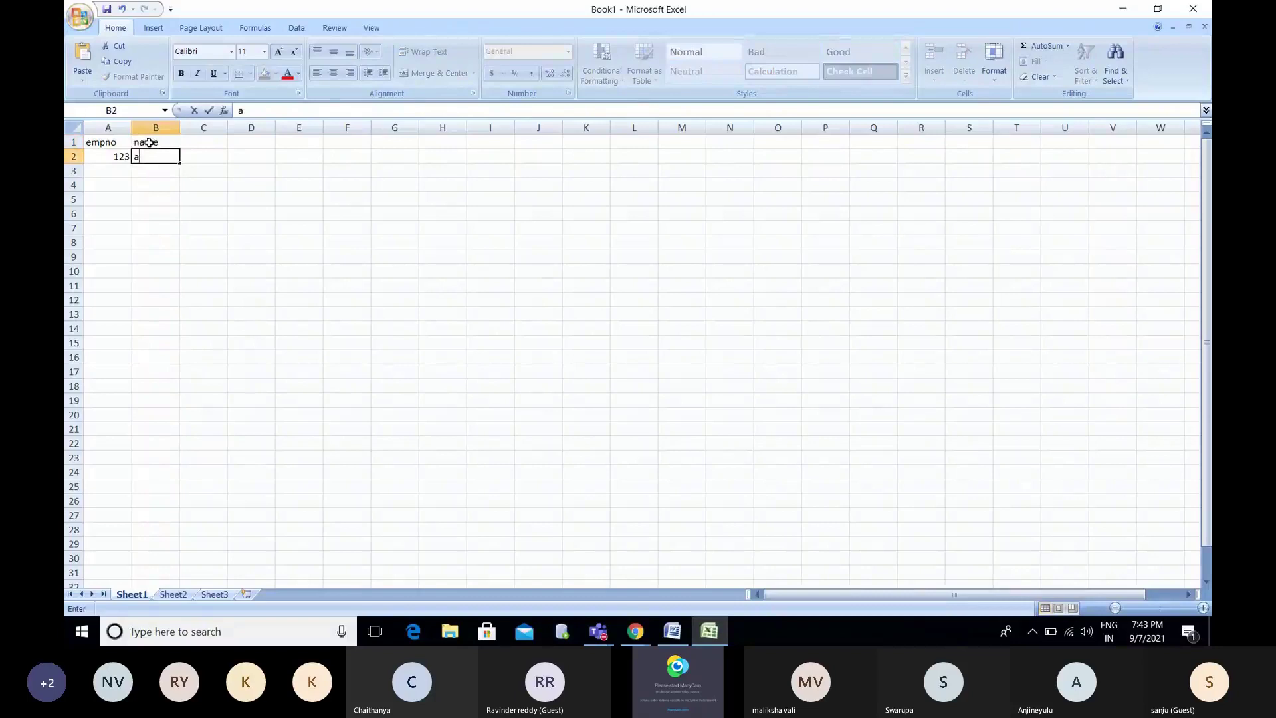
{"action": "key", "text": "ctrl+Return"}
{"action": "scroll", "coordinate": [158, 167], "scroll_direction": "up", "scroll_amount": 2, "text": "ctrl"}
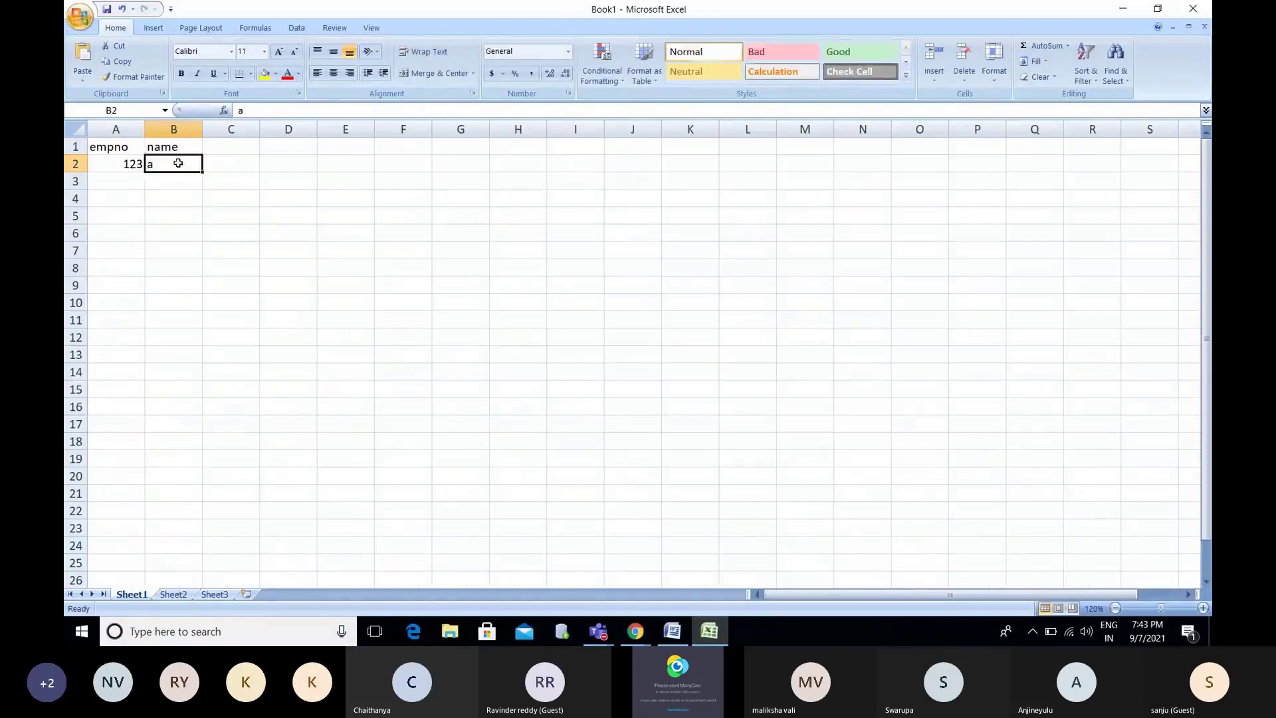
{"action": "key", "text": "BackSpace"}
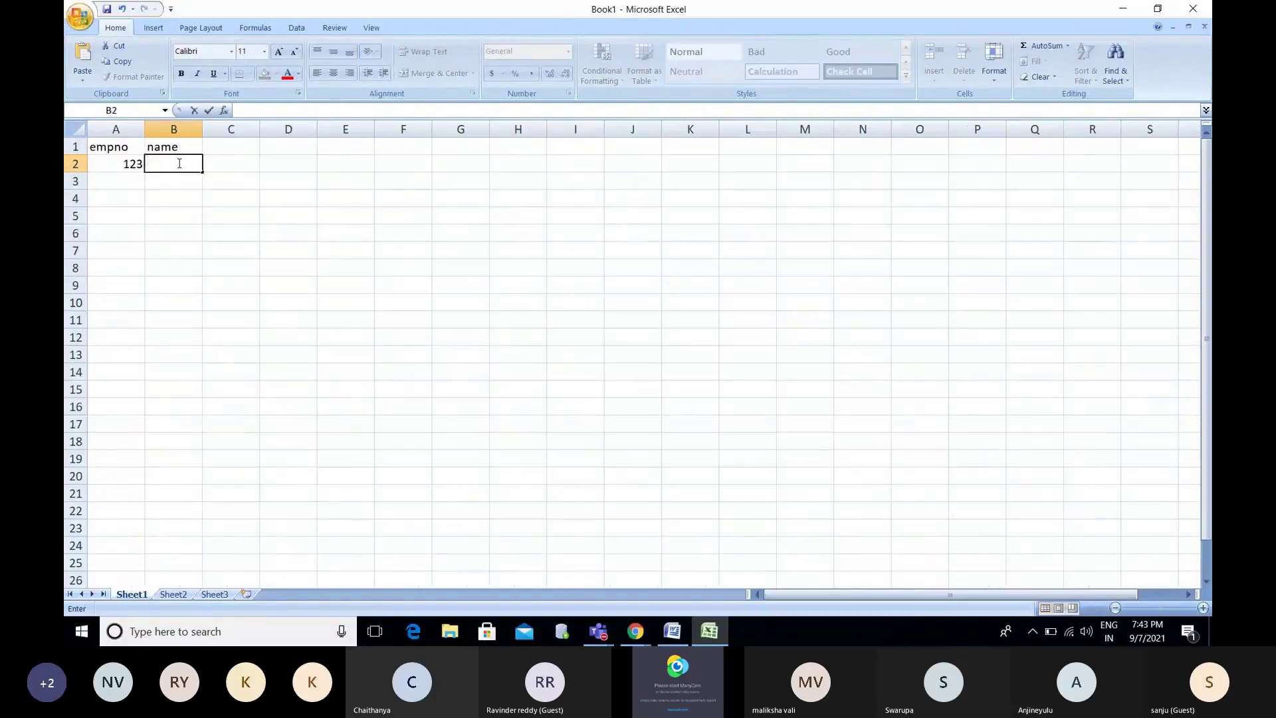
{"action": "type", "text": "vinith"}
{"action": "key", "text": "Return"}
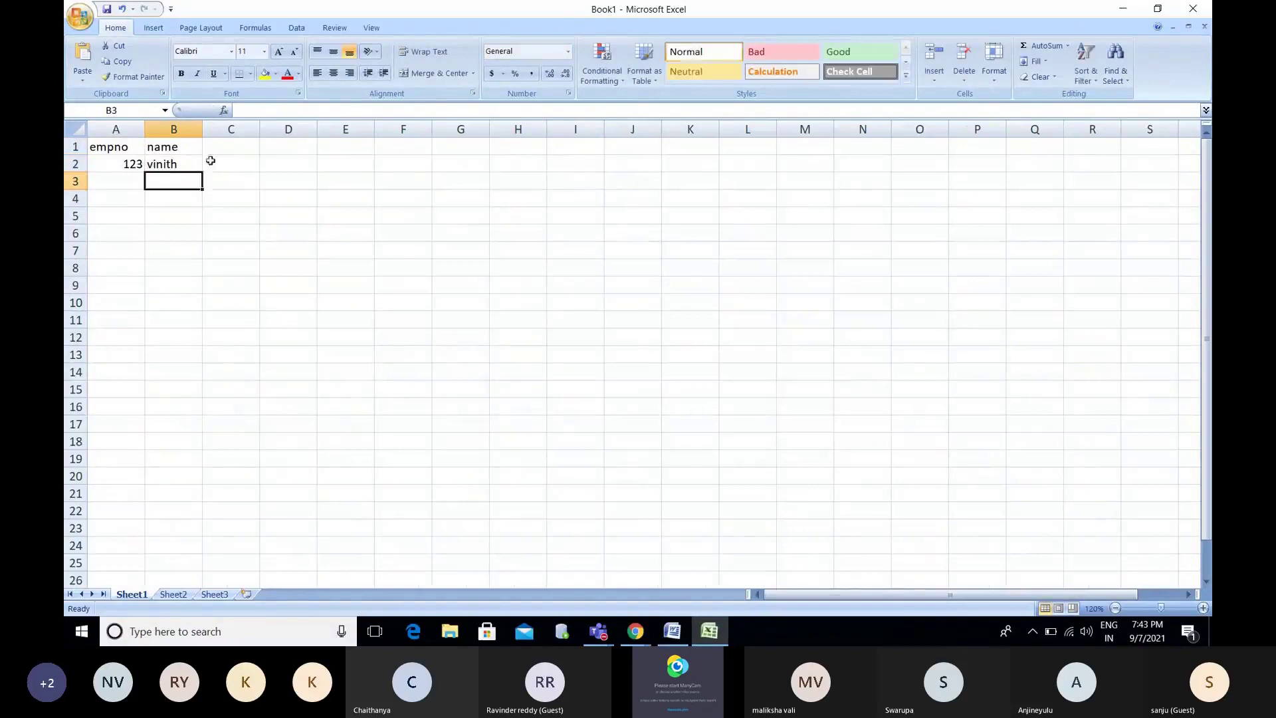
Step: Enter the header "joing date" in cell C1
{"action": "left_click", "coordinate": [221, 150]}
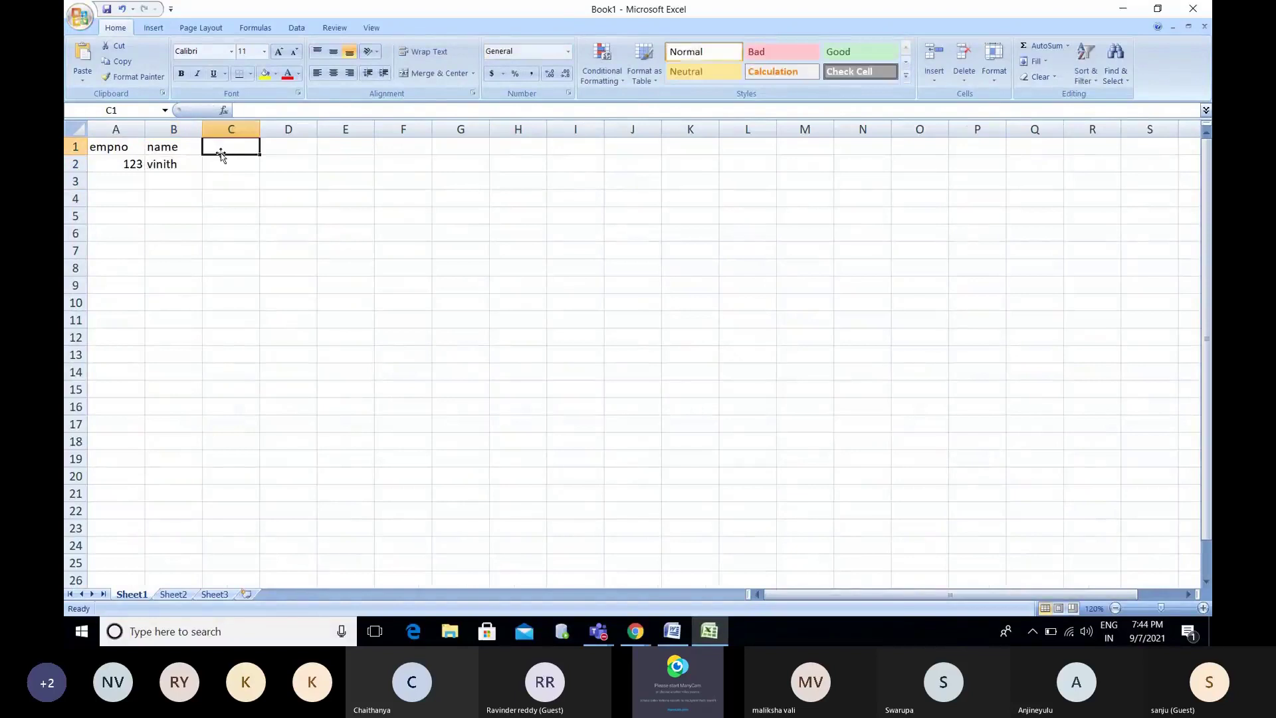
{"action": "type", "text": "join"}
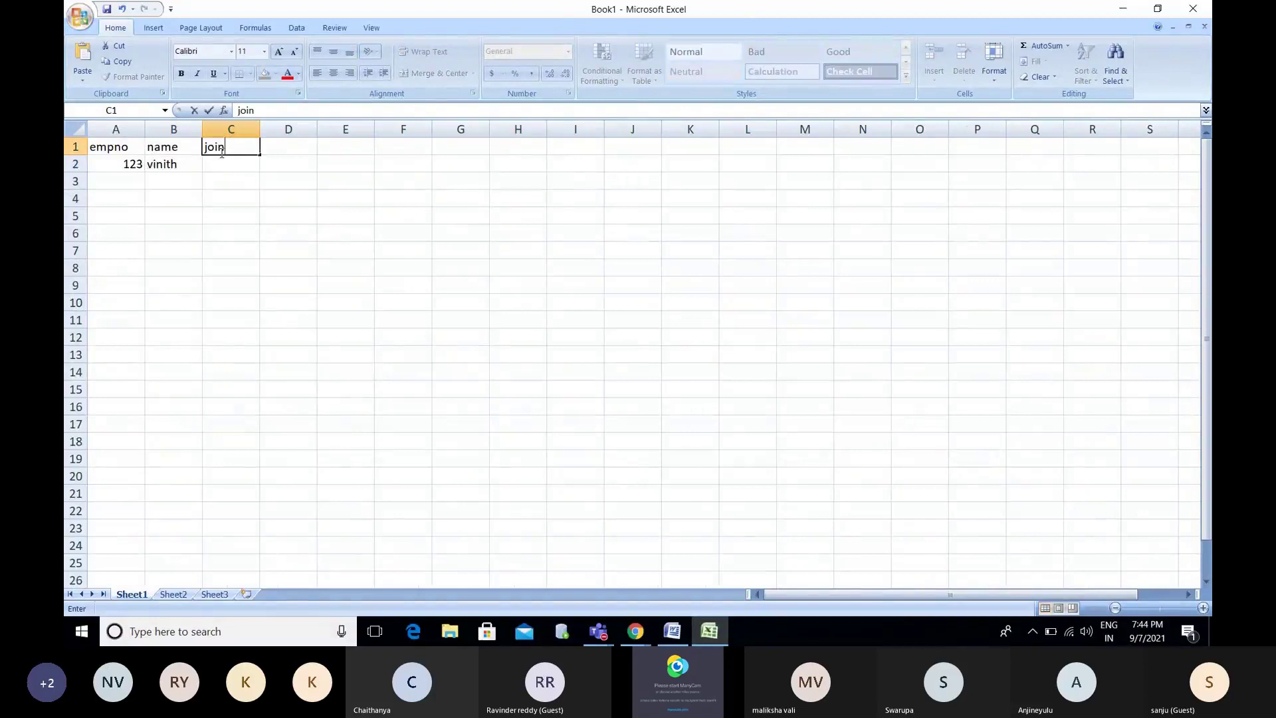
{"action": "type", "text": "g date"}
{"action": "key", "text": "Return"}
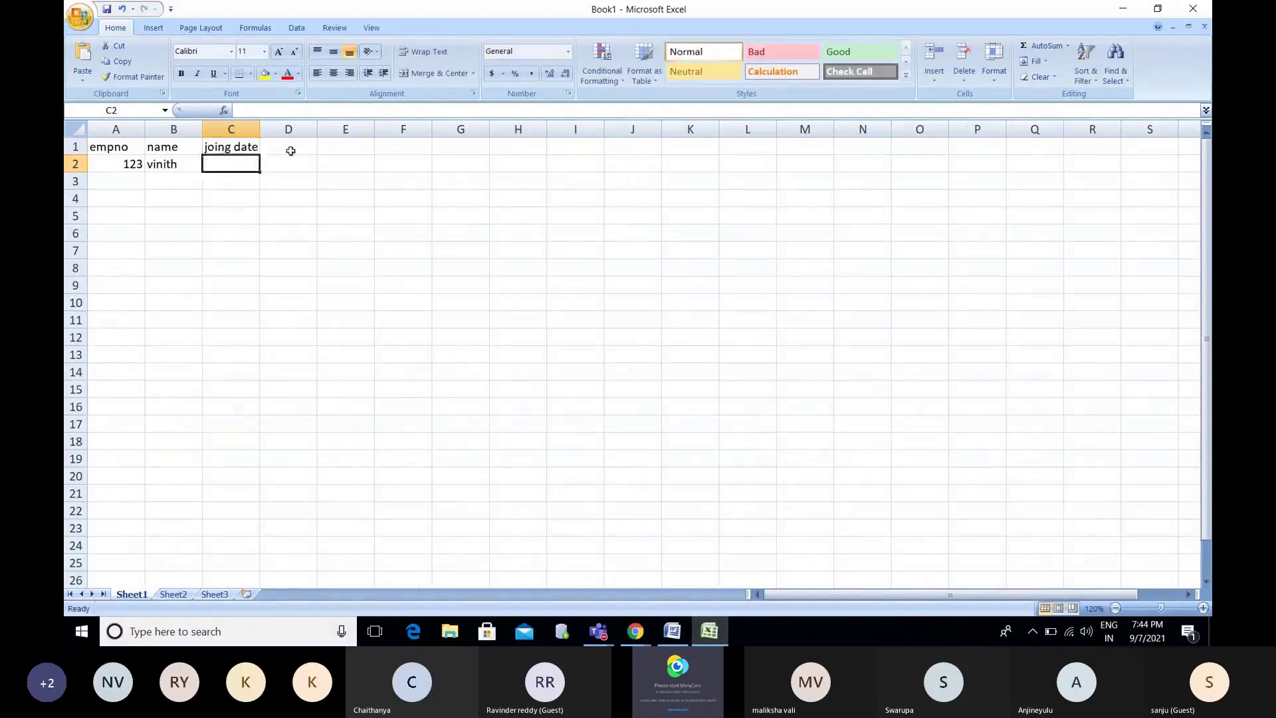
Step: Enter the header change_time in cell D1 and fit column D's width to its contents
{"action": "left_click", "coordinate": [291, 150]}
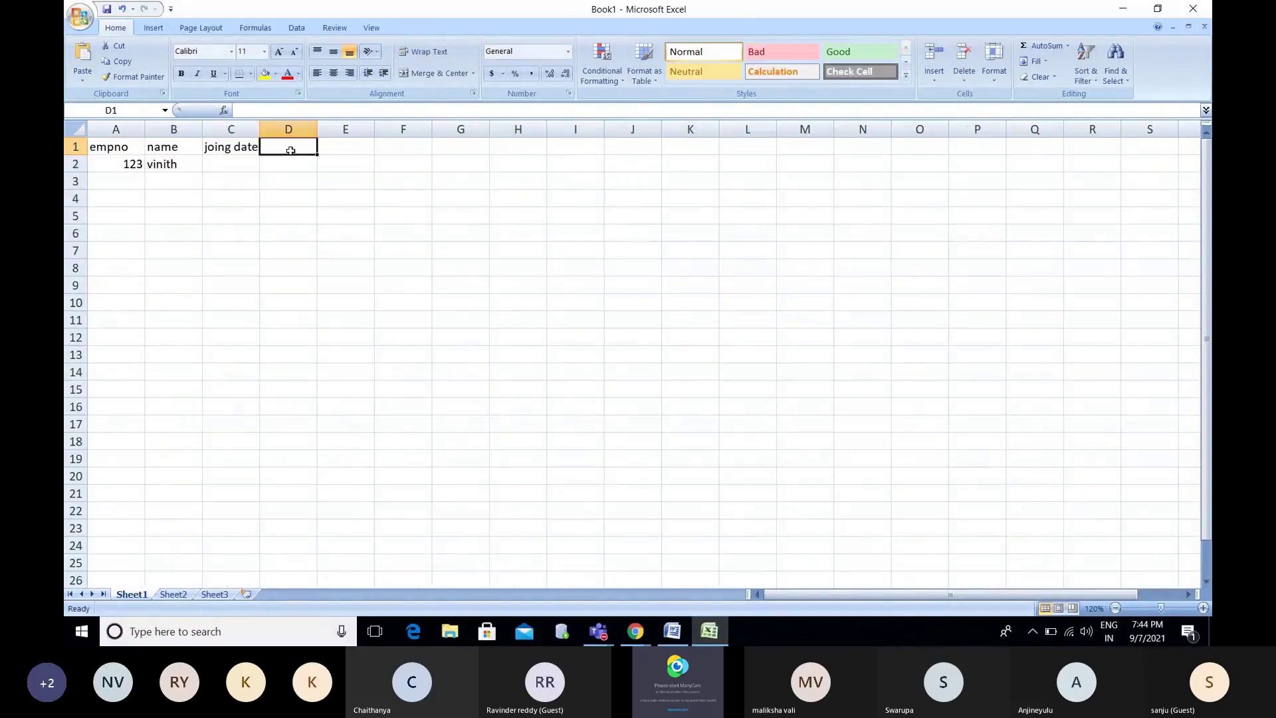
{"action": "type", "text": "change"}
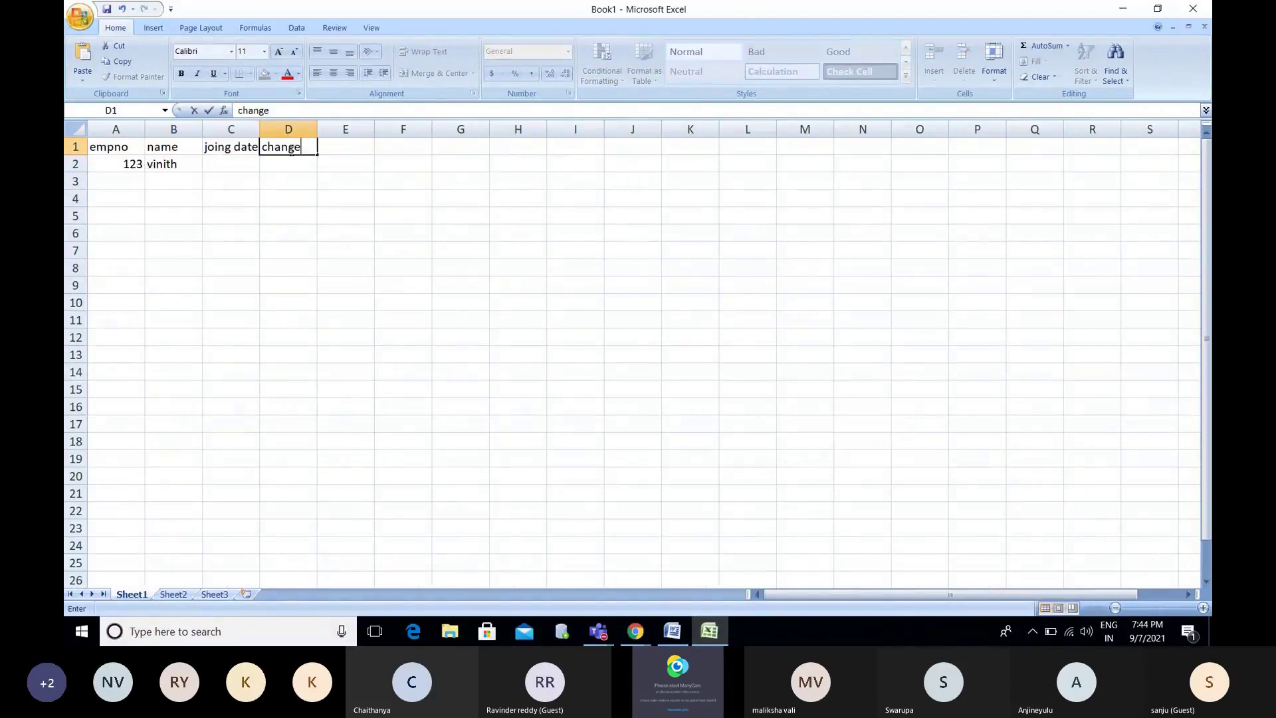
{"action": "type", "text": "_time"}
{"action": "key", "text": "Return"}
{"action": "key", "text": "Return"}
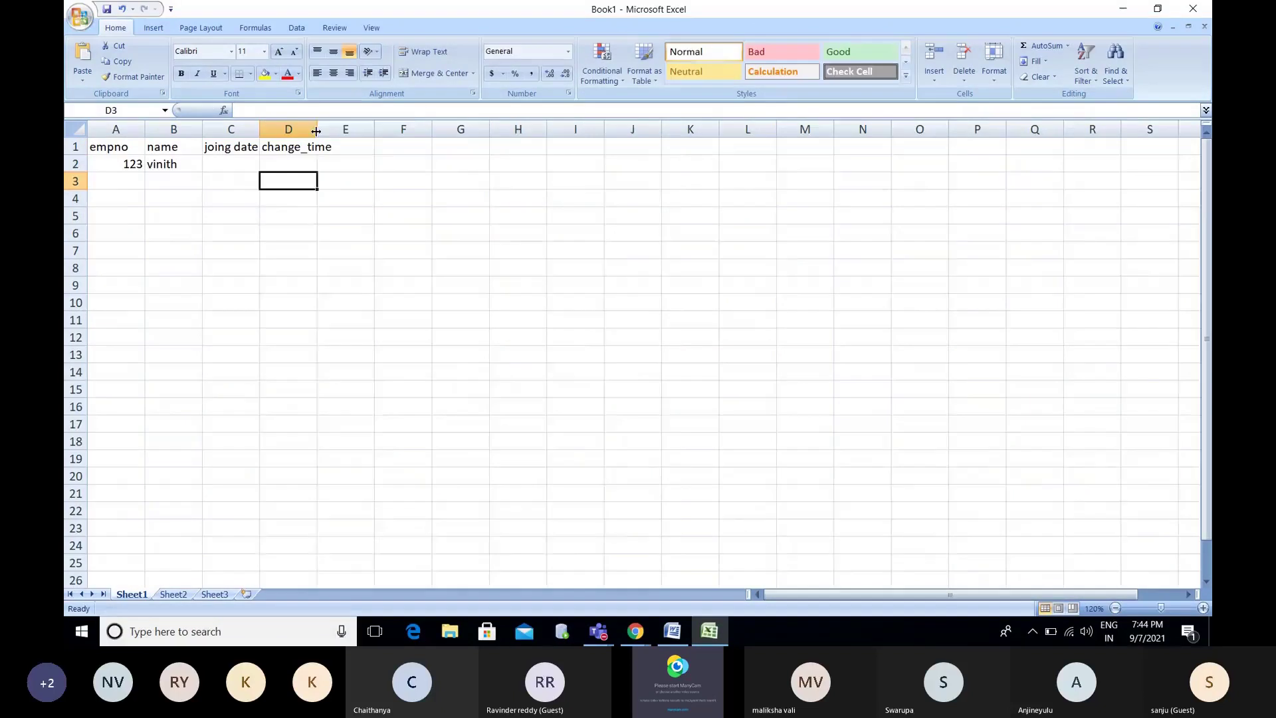
{"action": "double_click", "coordinate": [316, 131]}
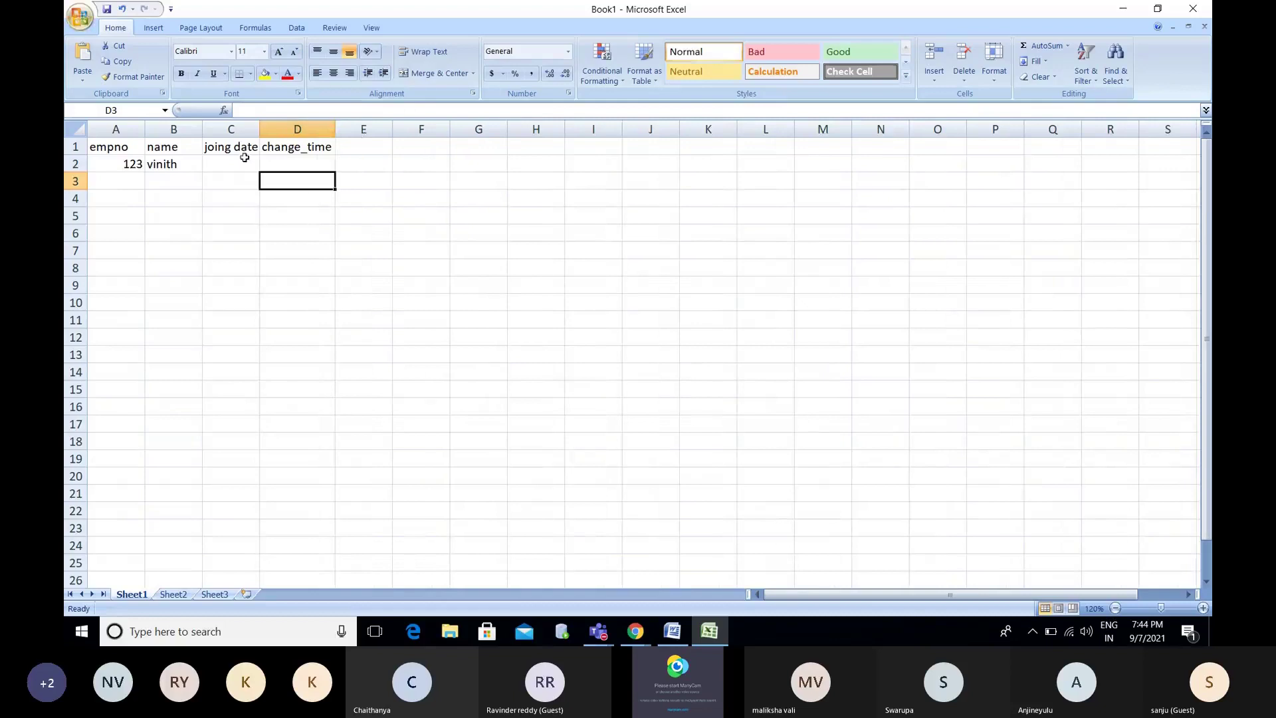
{"action": "left_click", "coordinate": [373, 144]}
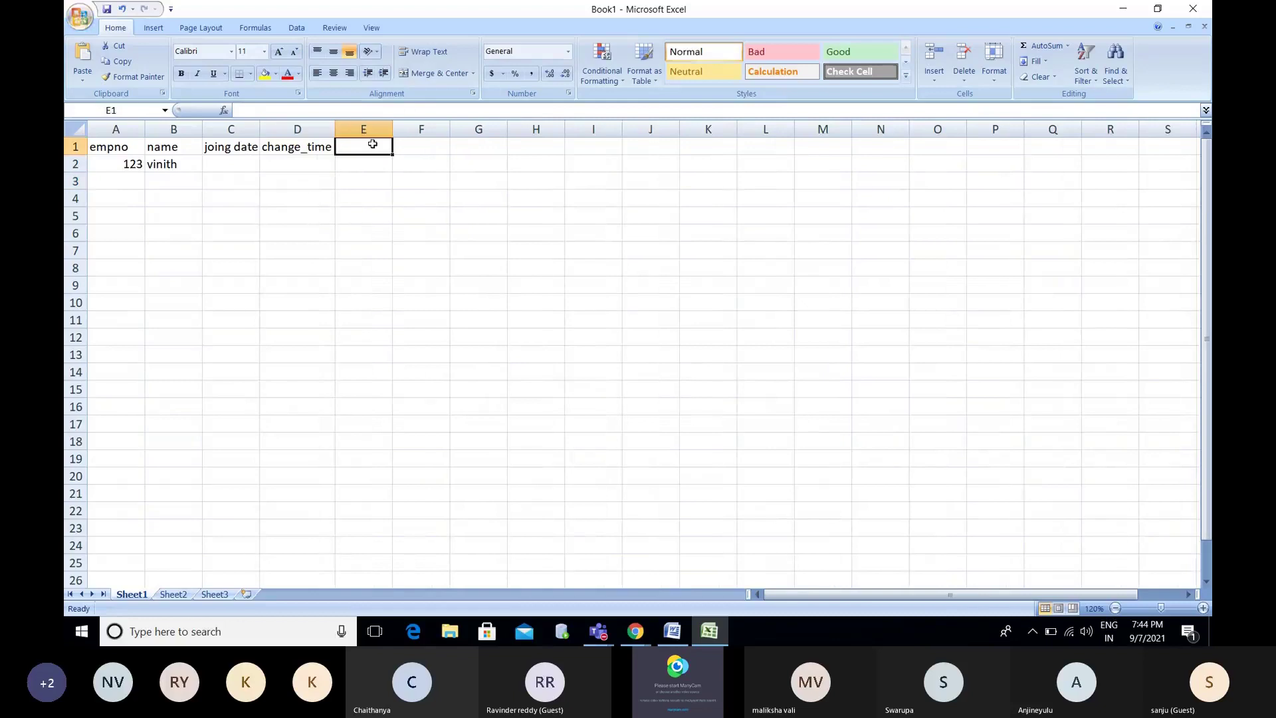
{"action": "left_click", "coordinate": [236, 165]}
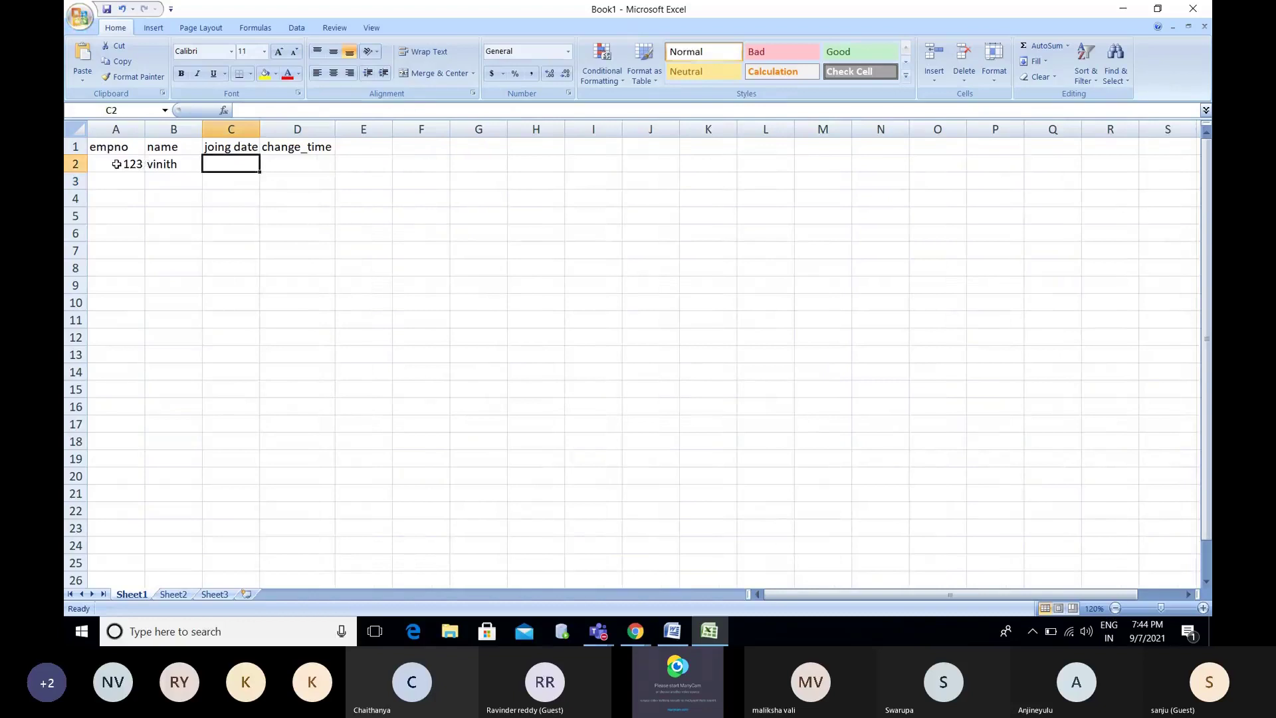
{"action": "left_click", "coordinate": [166, 148]}
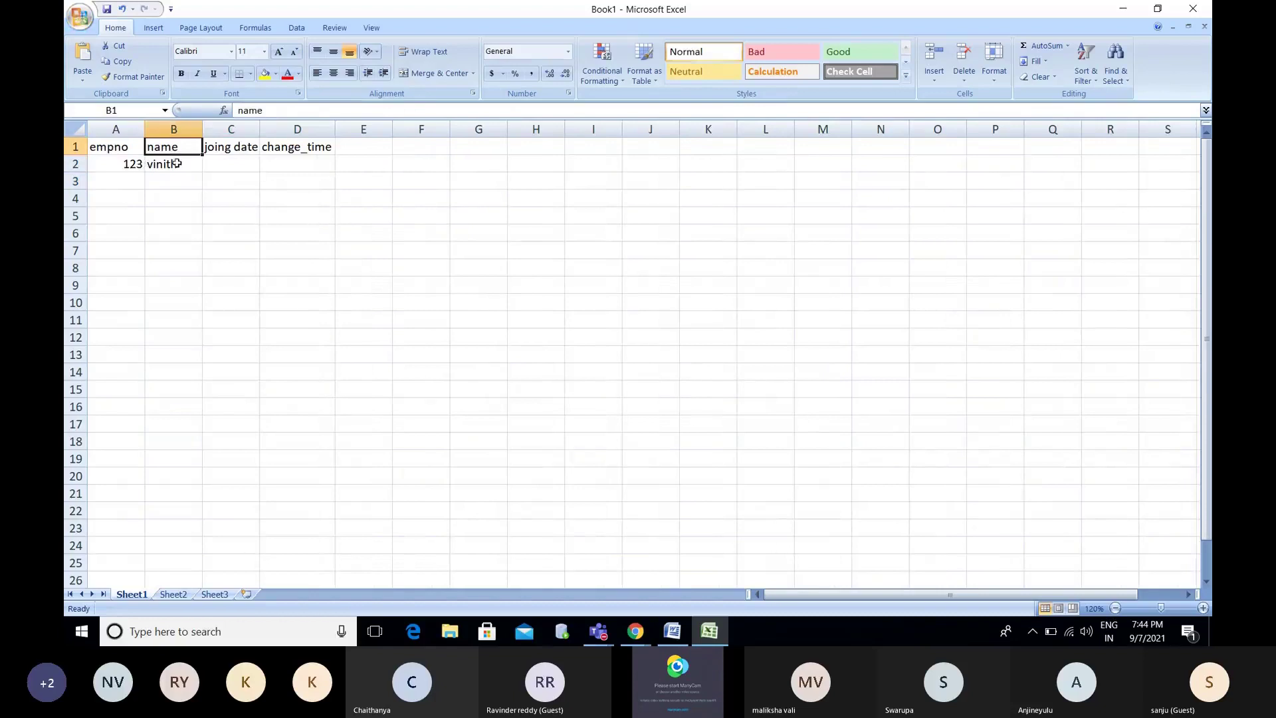
{"action": "left_click", "coordinate": [234, 146]}
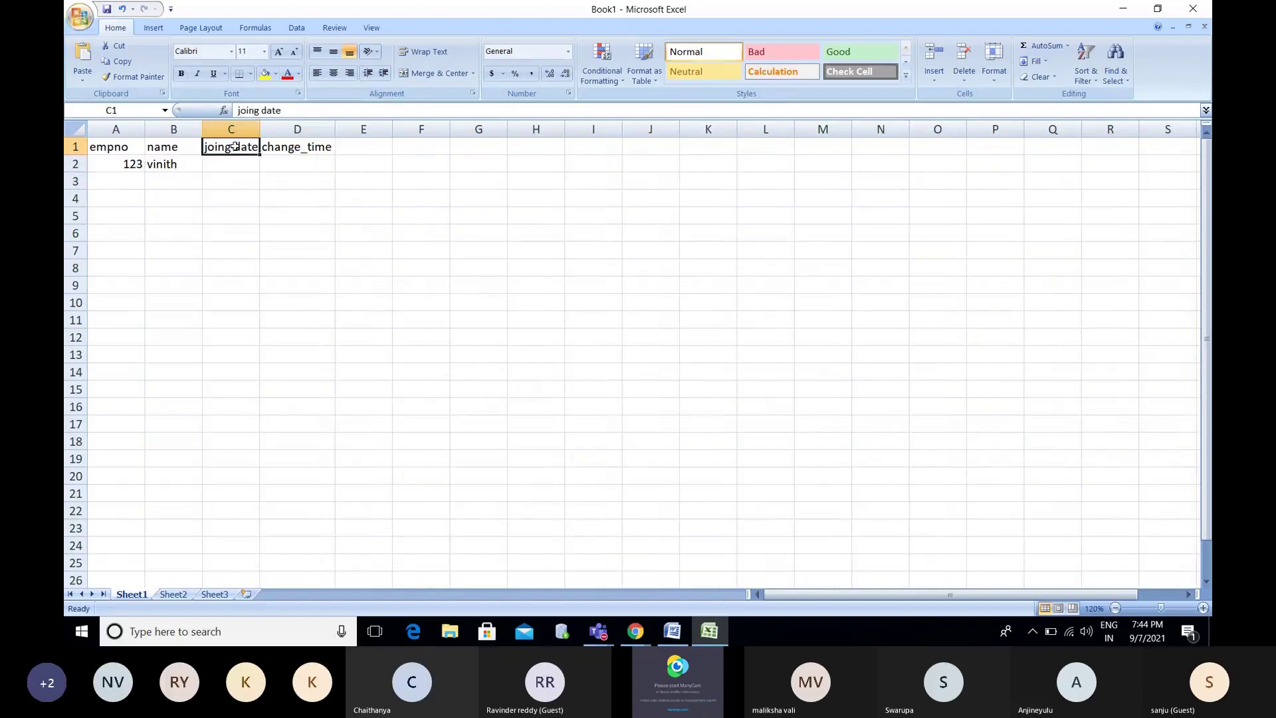
Step: Enter the joining date 01-09-2021 in cell C2
{"action": "left_click", "coordinate": [230, 165]}
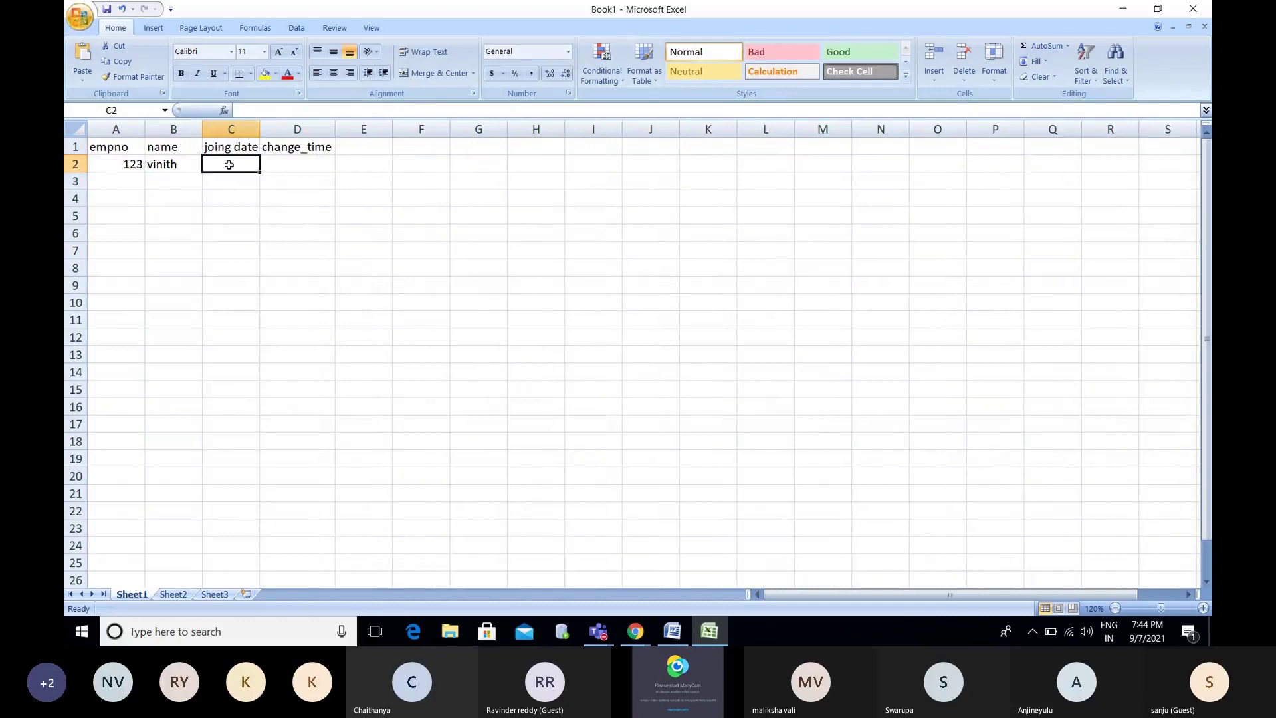
{"action": "type", "text": "01-"}
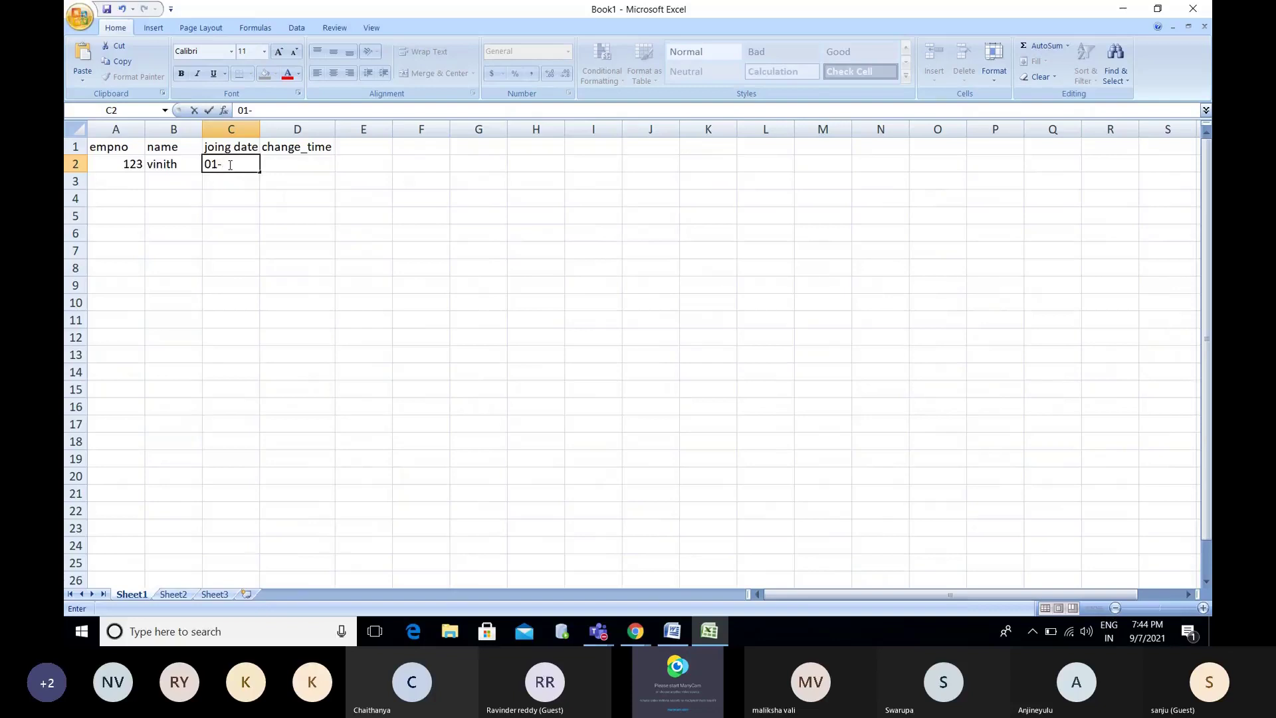
{"action": "type", "text": "1"}
{"action": "type", "text": "2"}
{"action": "key", "text": "BackSpace"}
{"action": "key", "text": "BackSpace"}
{"action": "type", "text": "0"}
{"action": "type", "text": "9-"}
{"action": "type", "text": "2021"}
{"action": "key", "text": "Return"}
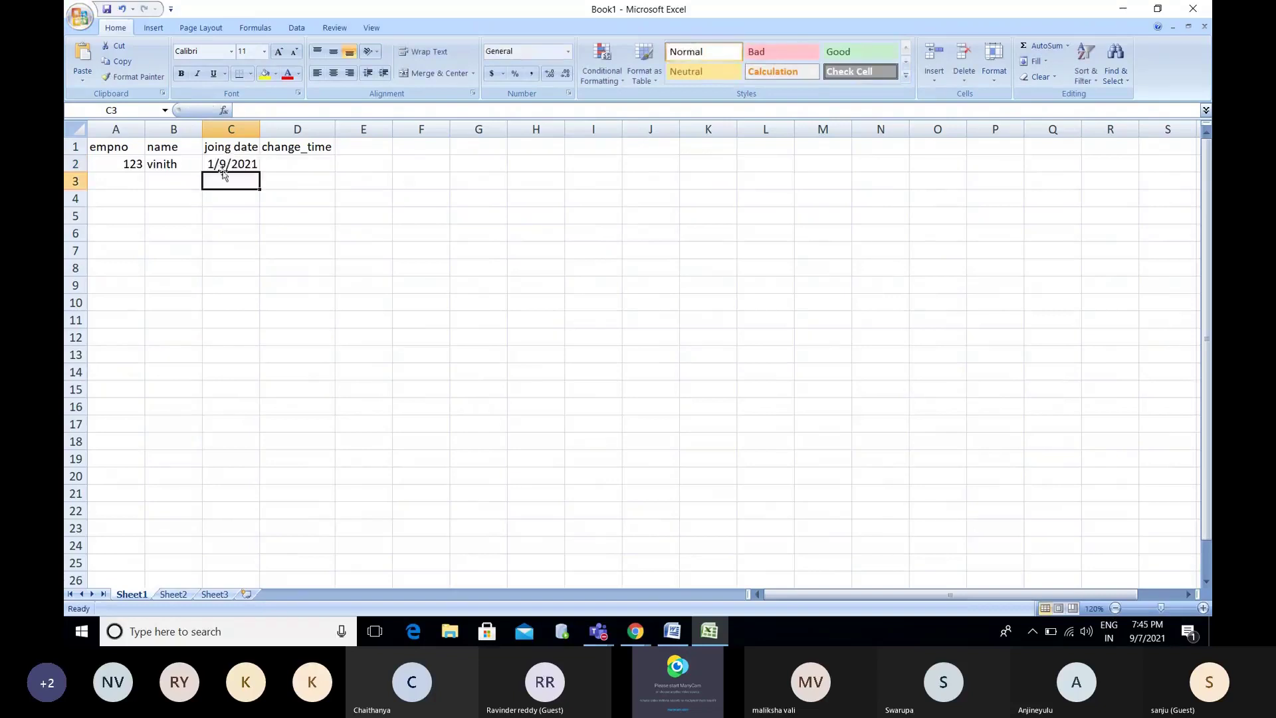
Step: Enter the timestamp 01/09/2021 23:12:12 AP in cell D2 under change_time
{"action": "left_click", "coordinate": [209, 162]}
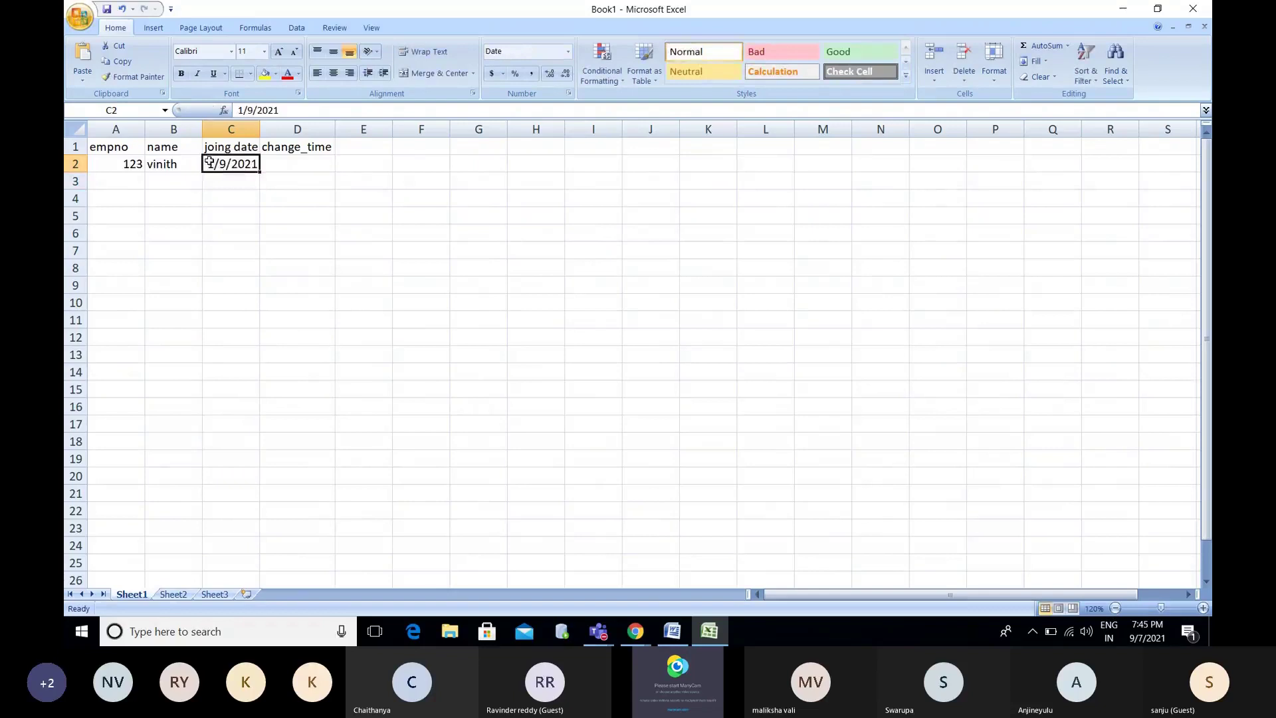
{"action": "left_click", "coordinate": [285, 163]}
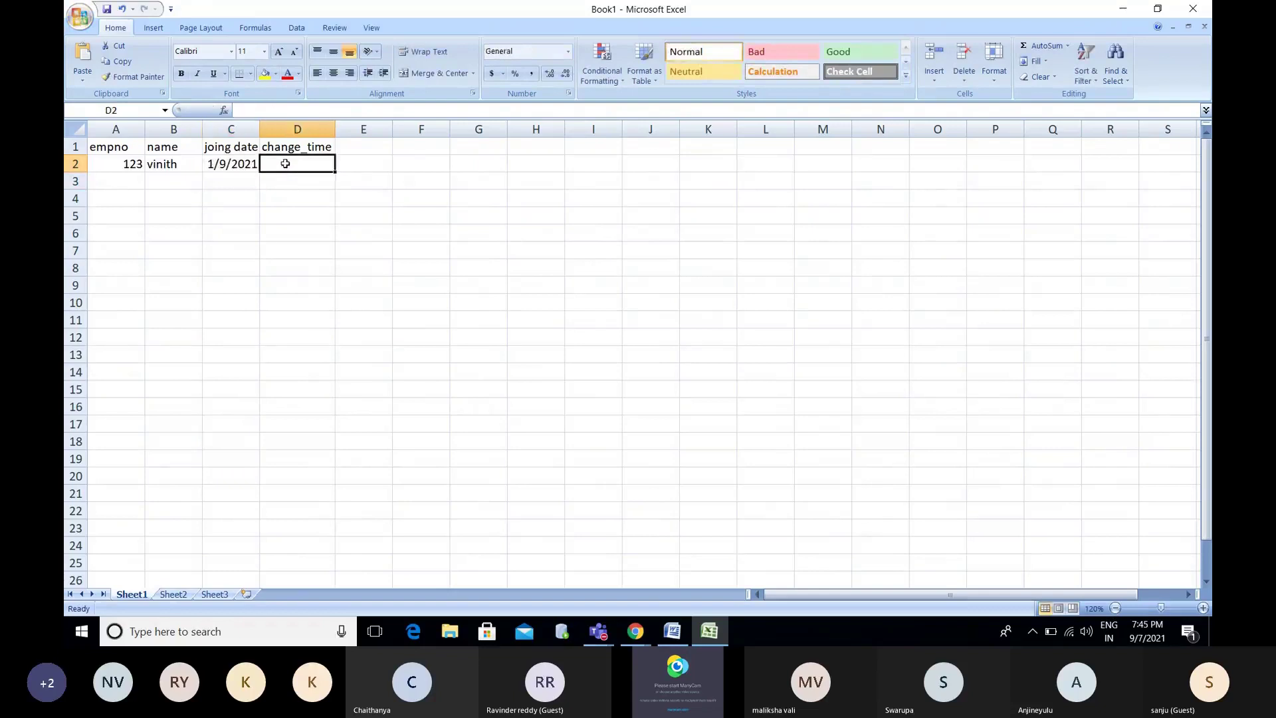
{"action": "type", "text": "09"}
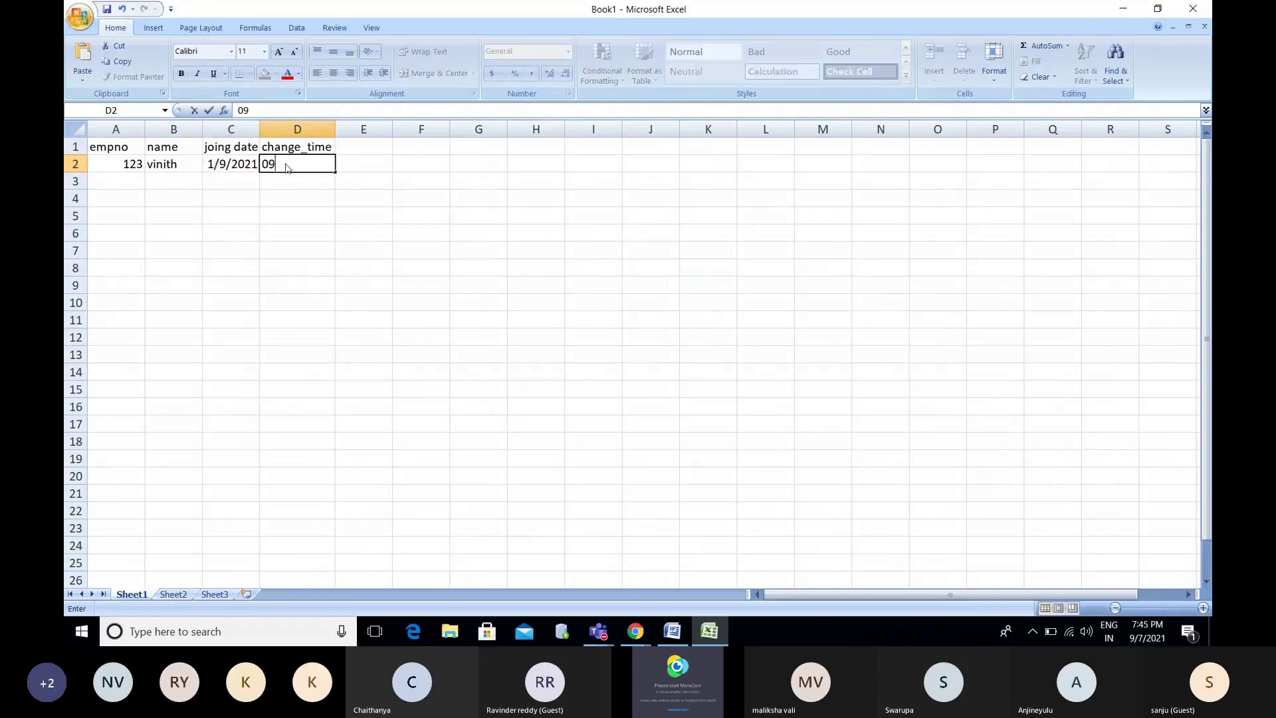
{"action": "key", "text": "BackSpace"}
{"action": "type", "text": "1/09/20"}
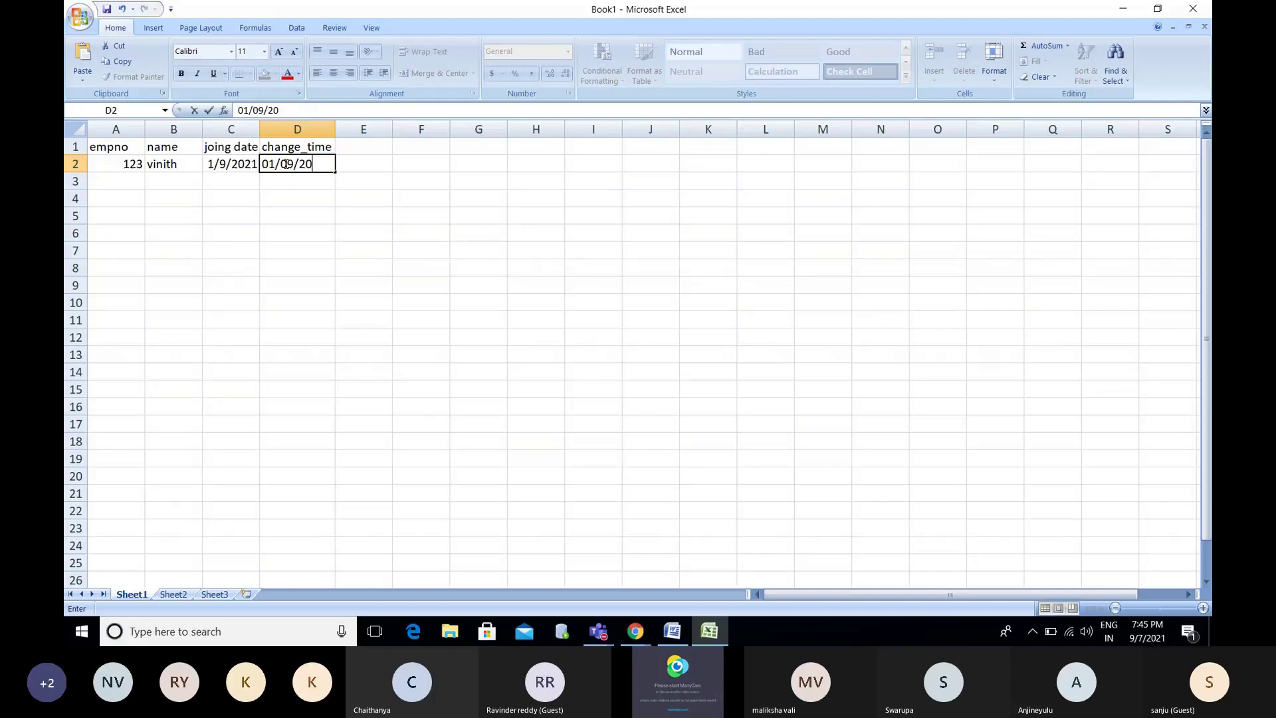
{"action": "type", "text": "21 23:12:12"}
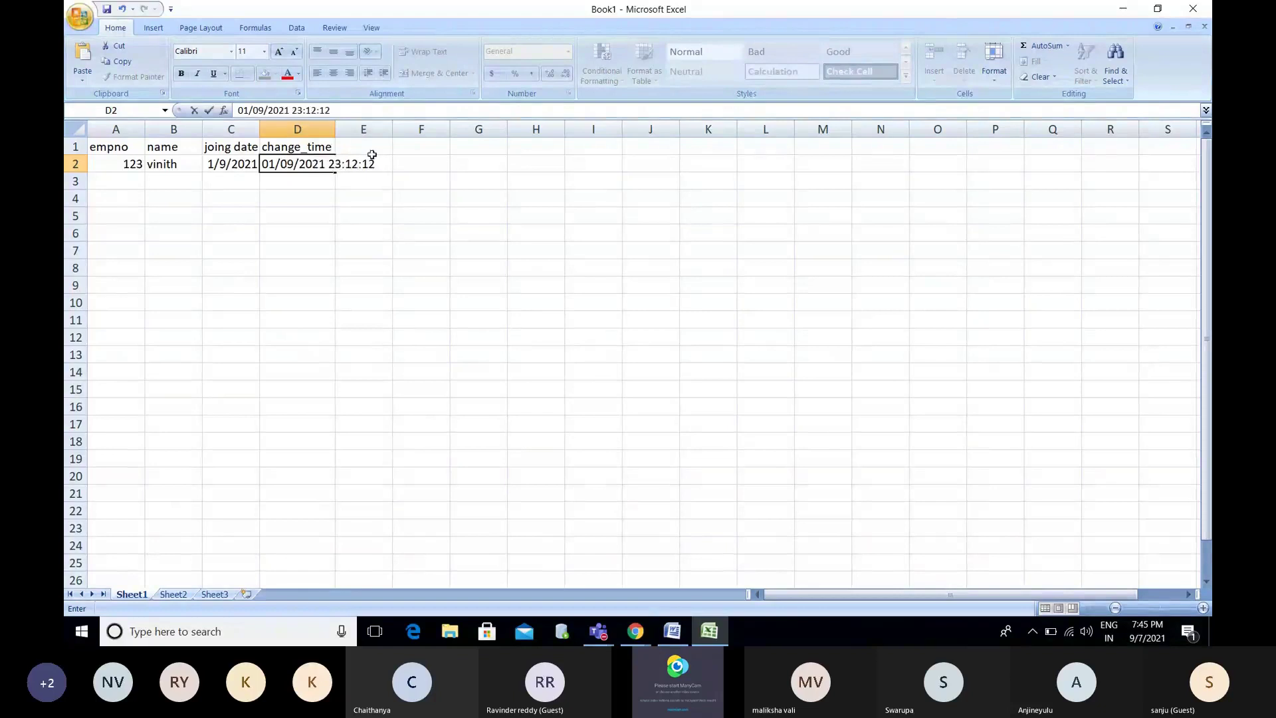
{"action": "type", "text": " AP"}
{"action": "key", "text": "Return"}
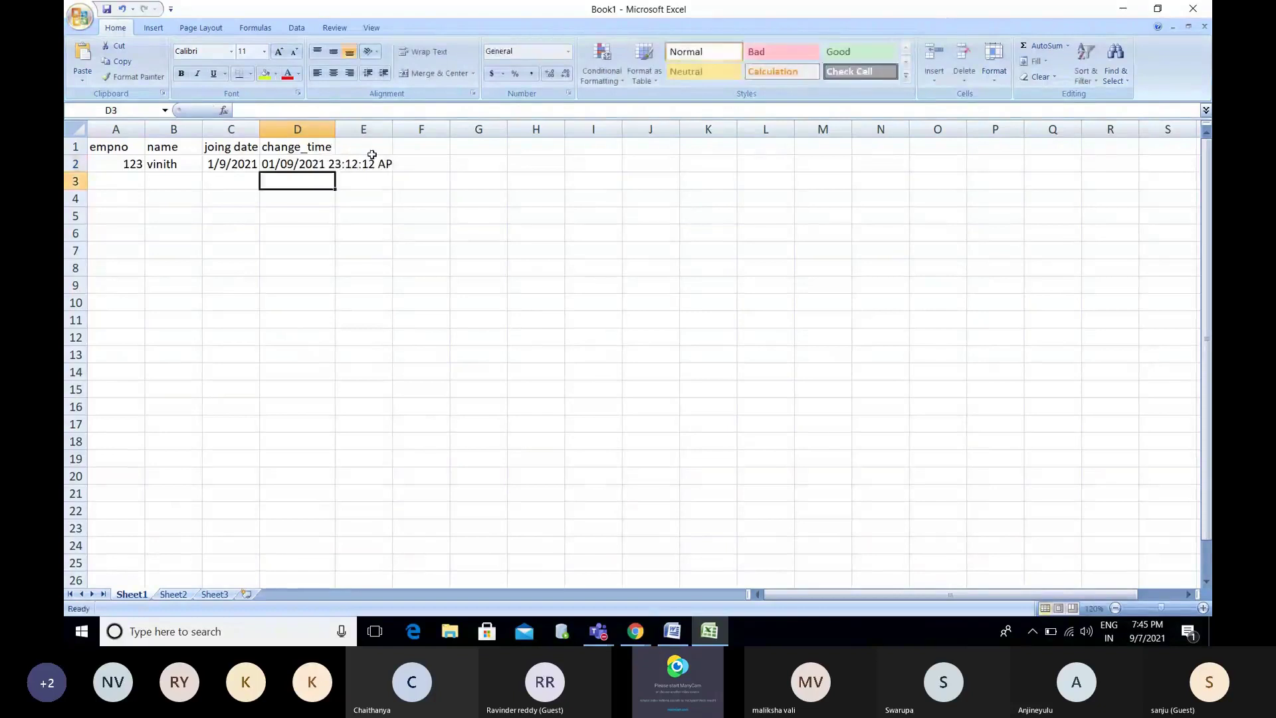
Step: Correct the suffix of the change_time timestamp in cell D2 to AM
{"action": "left_click", "coordinate": [384, 162]}
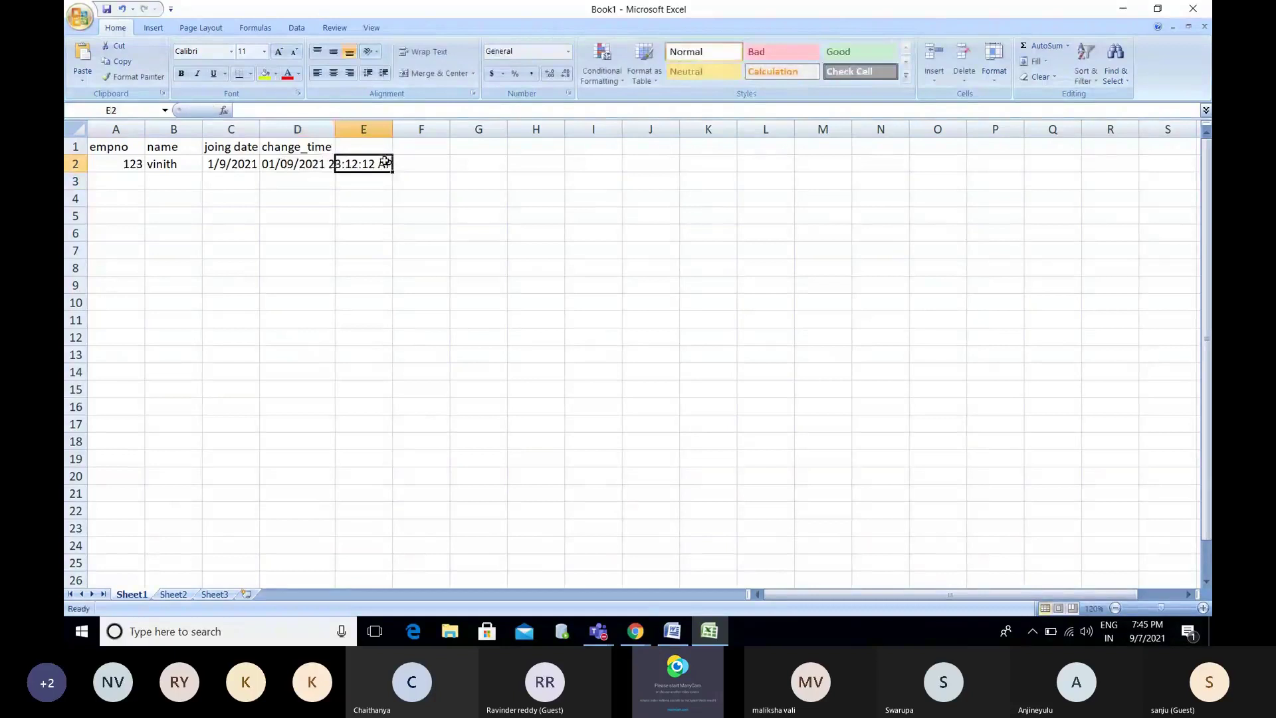
{"action": "left_click", "coordinate": [318, 164]}
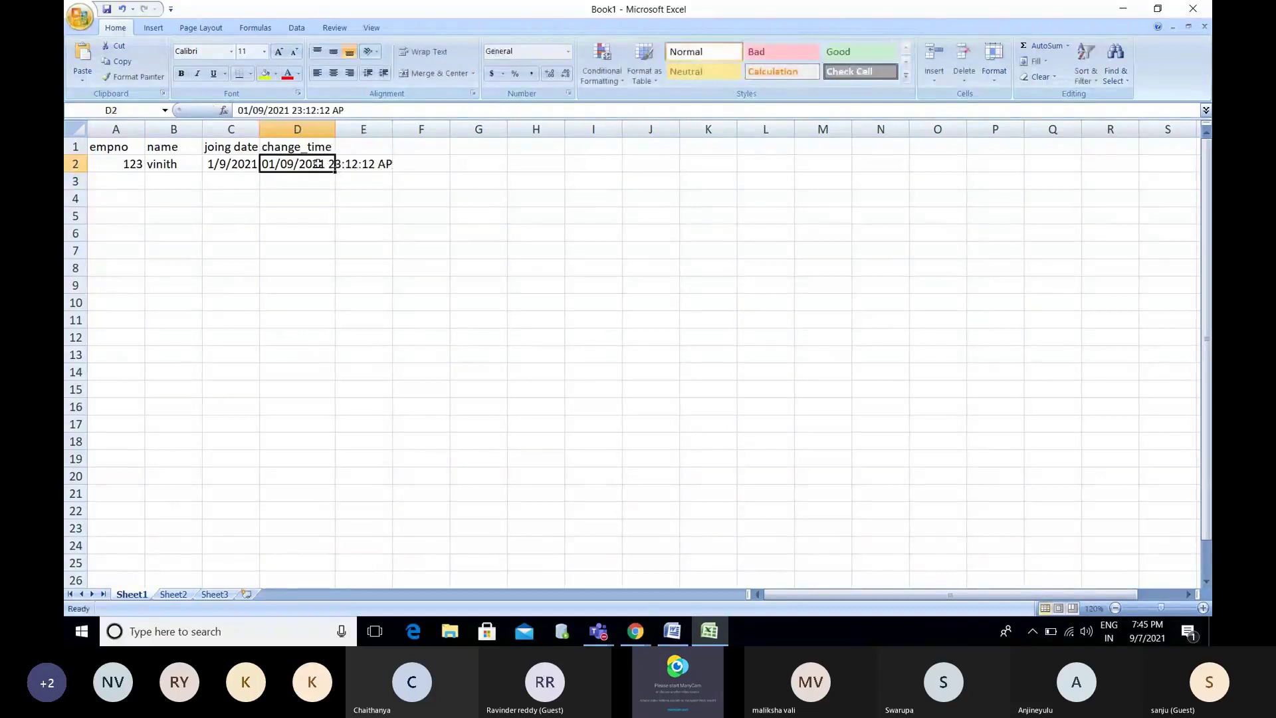
{"action": "left_click", "coordinate": [353, 111]}
{"action": "key", "text": "BackSpace"}
{"action": "type", "text": "M"}
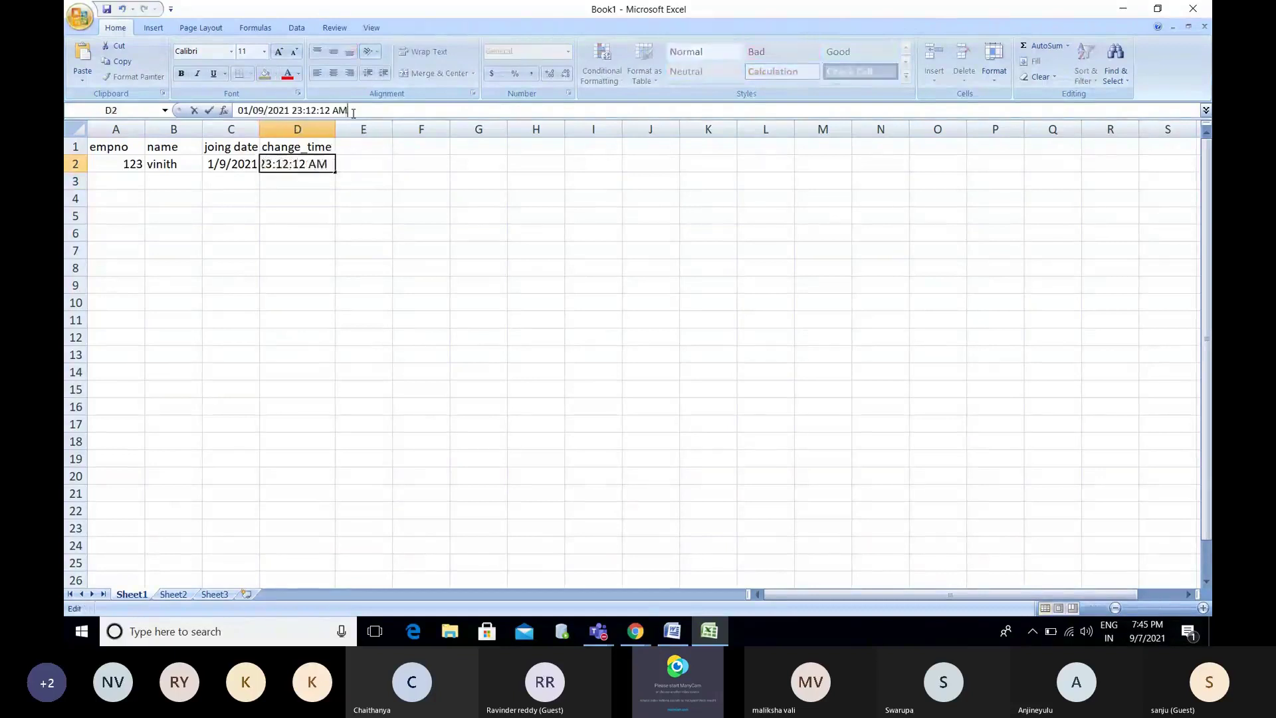
{"action": "key", "text": "Return"}
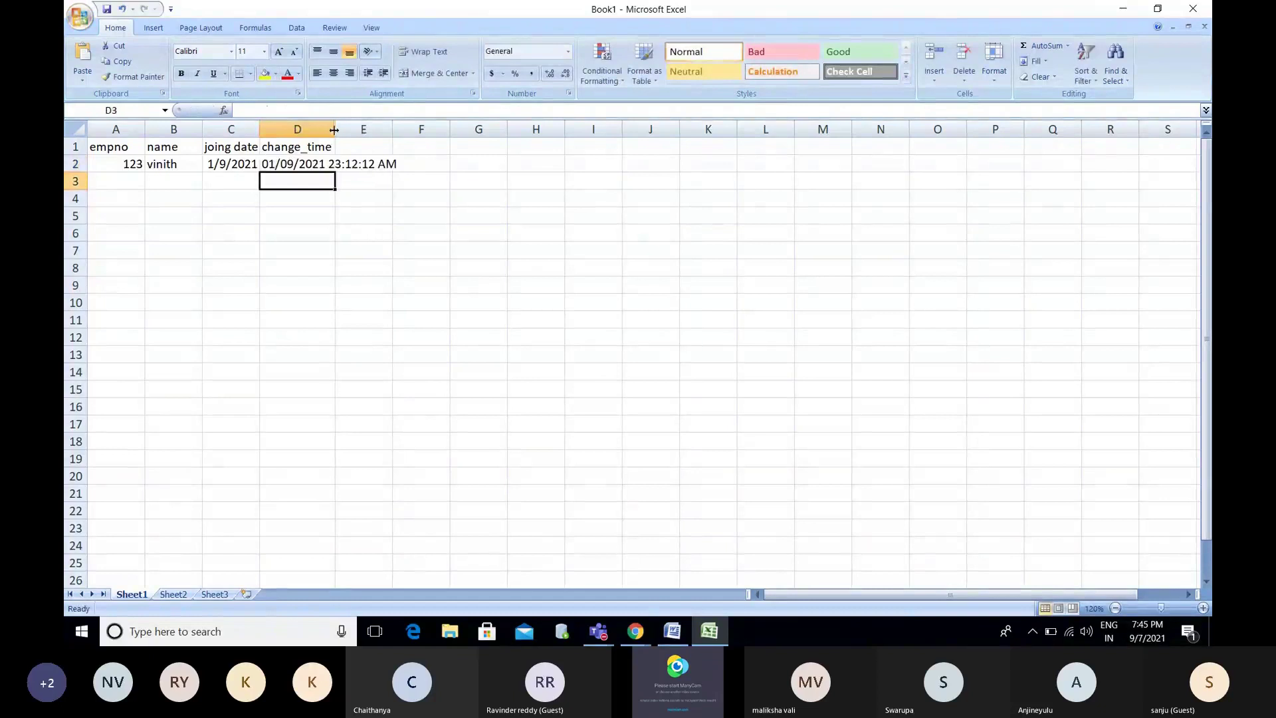
Step: Widen column D so the full change_time timestamp fits inside its cell
{"action": "left_click_drag", "start_coordinate": [336, 130], "coordinate": [402, 131]}
{"action": "left_click", "coordinate": [376, 222]}
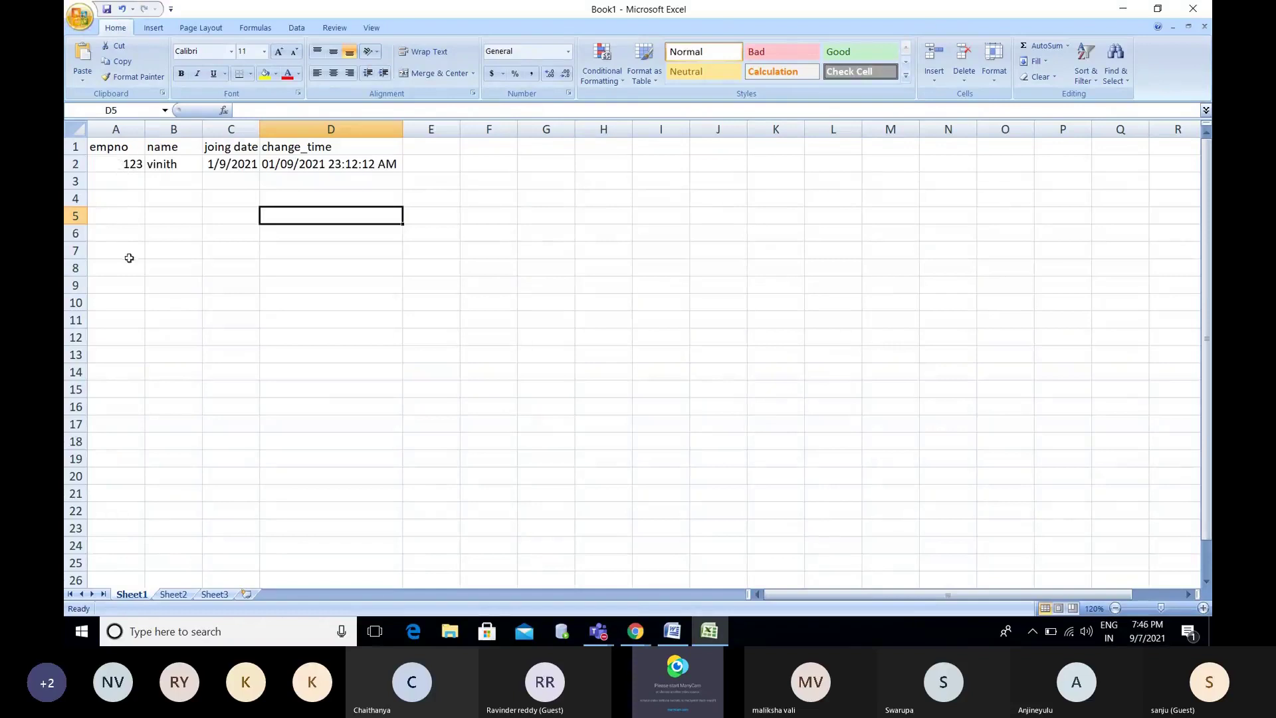
Step: Add a second employee row with empno b123 in cell A3 and the employee's first name in cell B3
{"action": "left_click", "coordinate": [121, 181]}
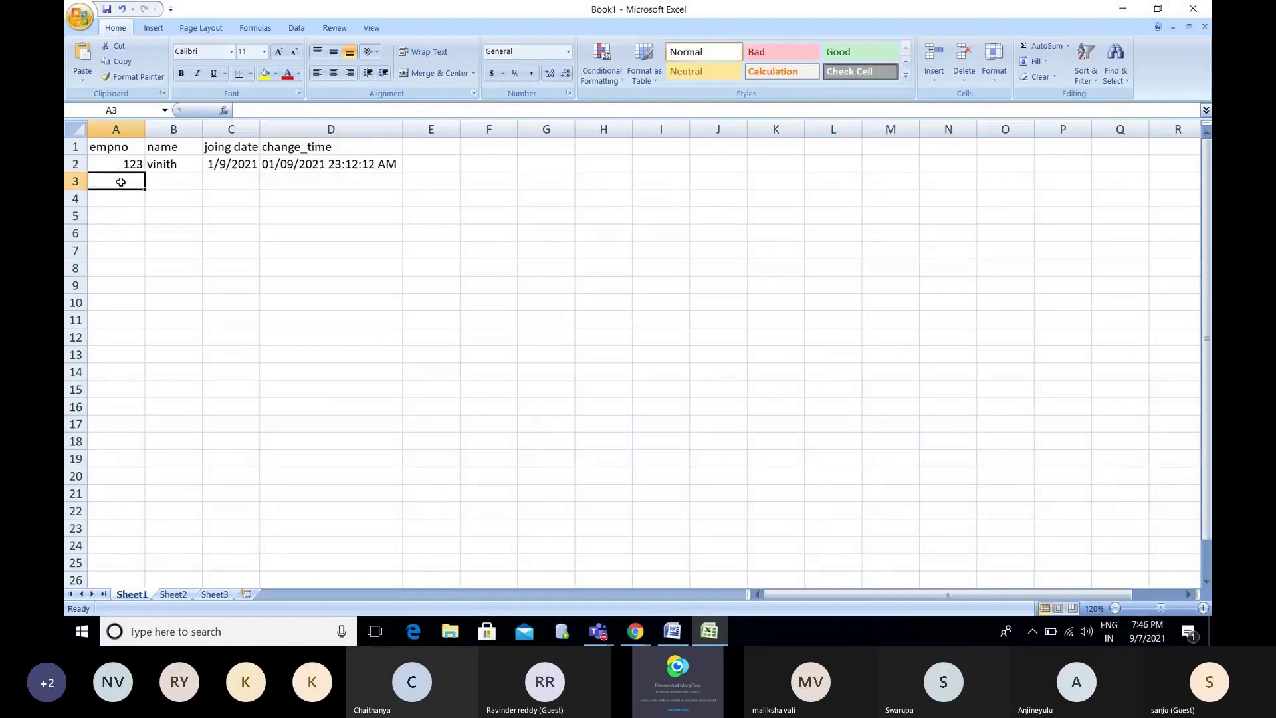
{"action": "type", "text": "b123"}
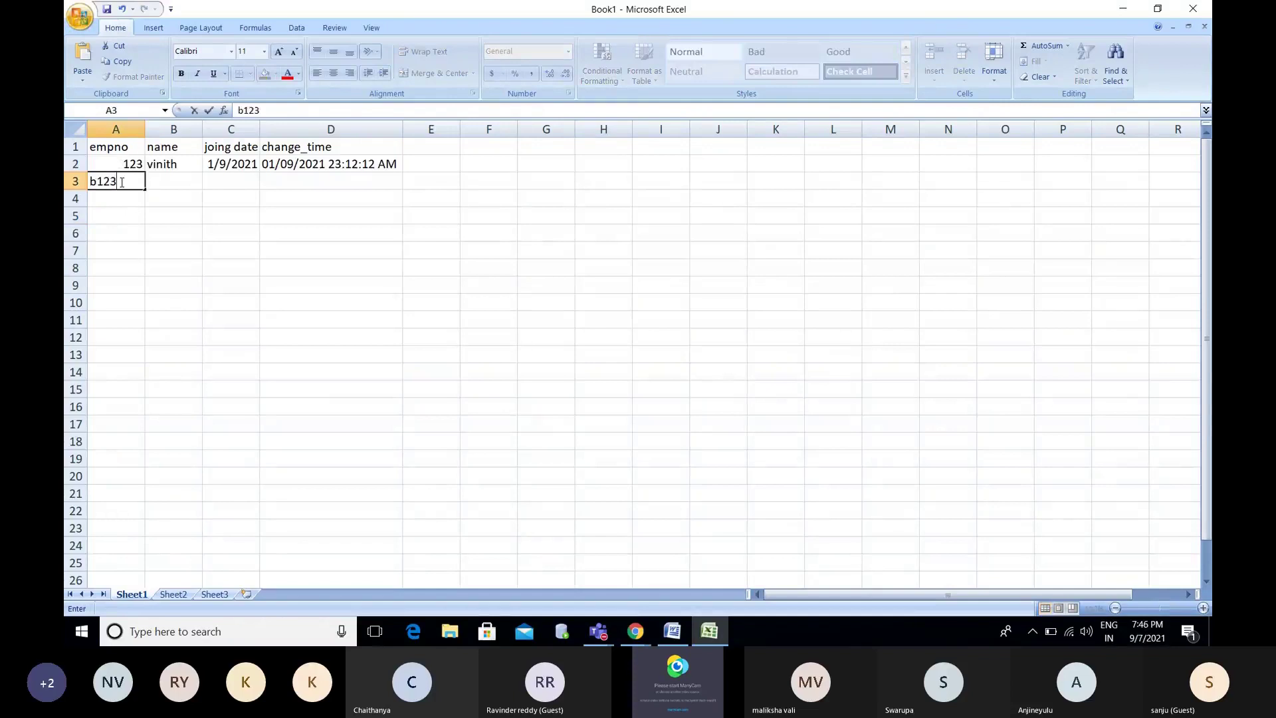
{"action": "key", "text": "Return"}
{"action": "left_click", "coordinate": [157, 181]}
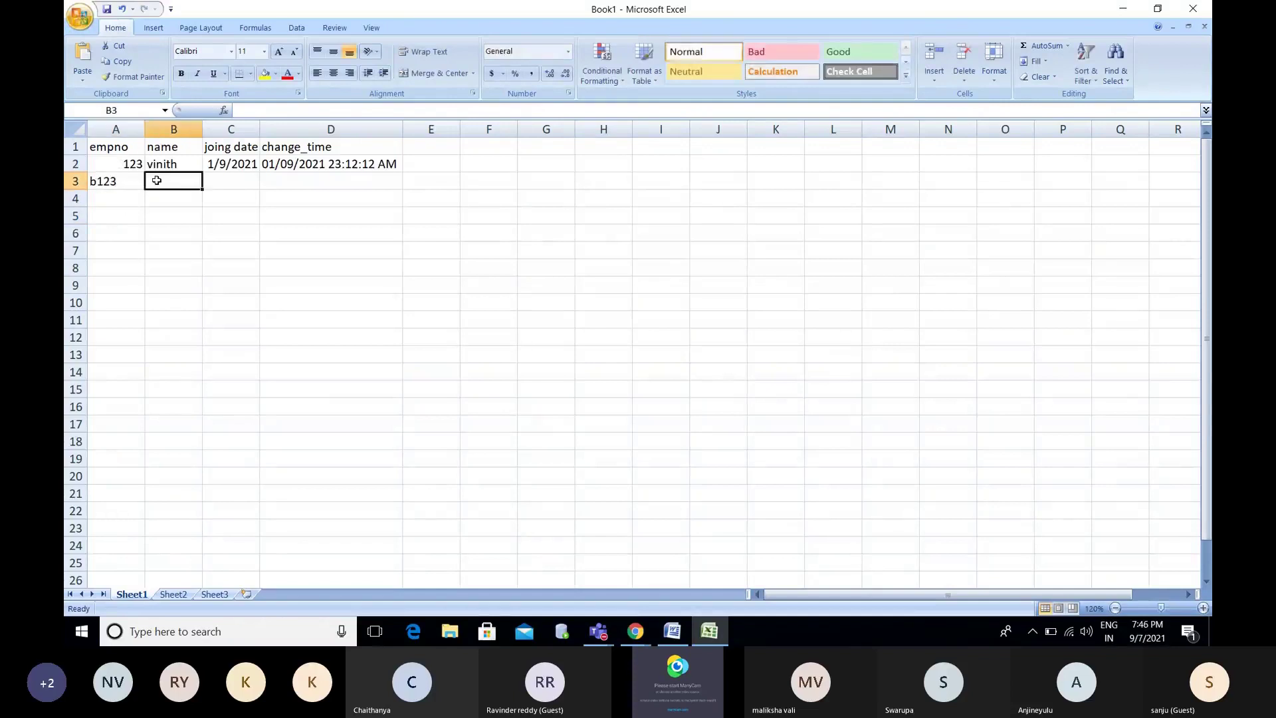
{"action": "type", "text": "van"}
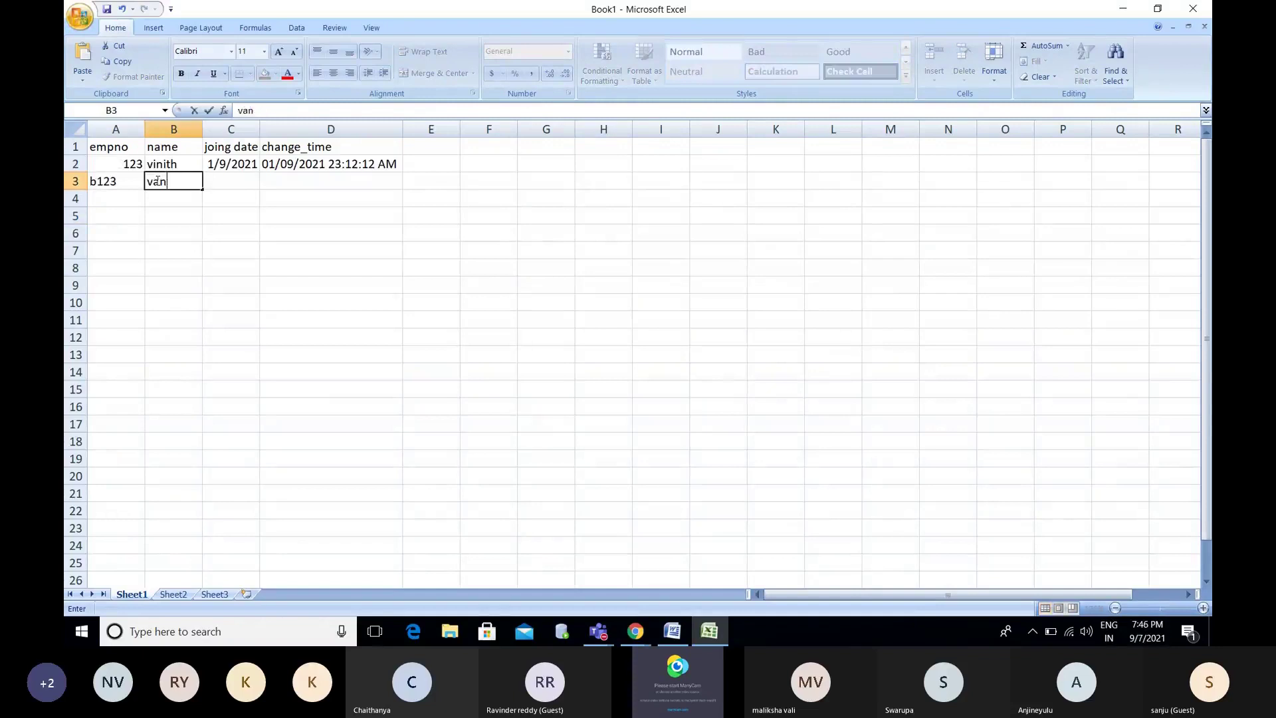
{"action": "type", "text": "i"}
{"action": "key", "text": "Return"}
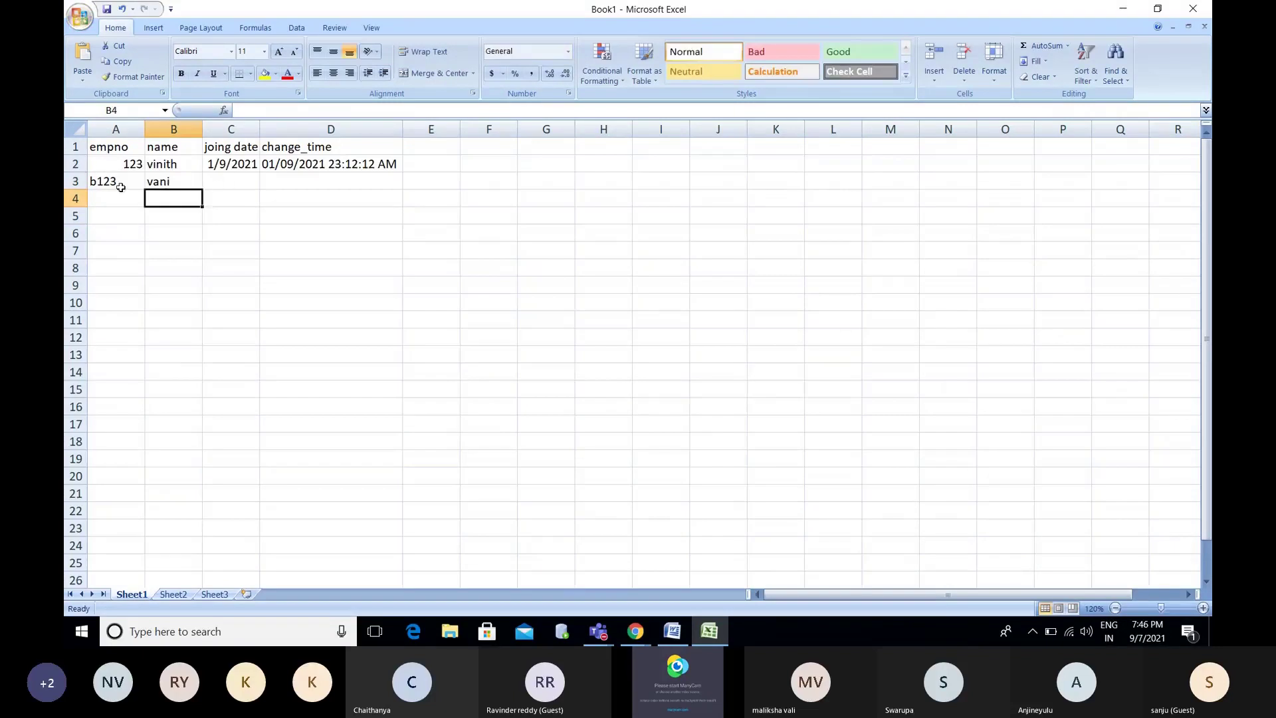
Step: Compare the purely numeric empno in cell A2 with the alphanumeric empno in cell A3
{"action": "left_click", "coordinate": [115, 164]}
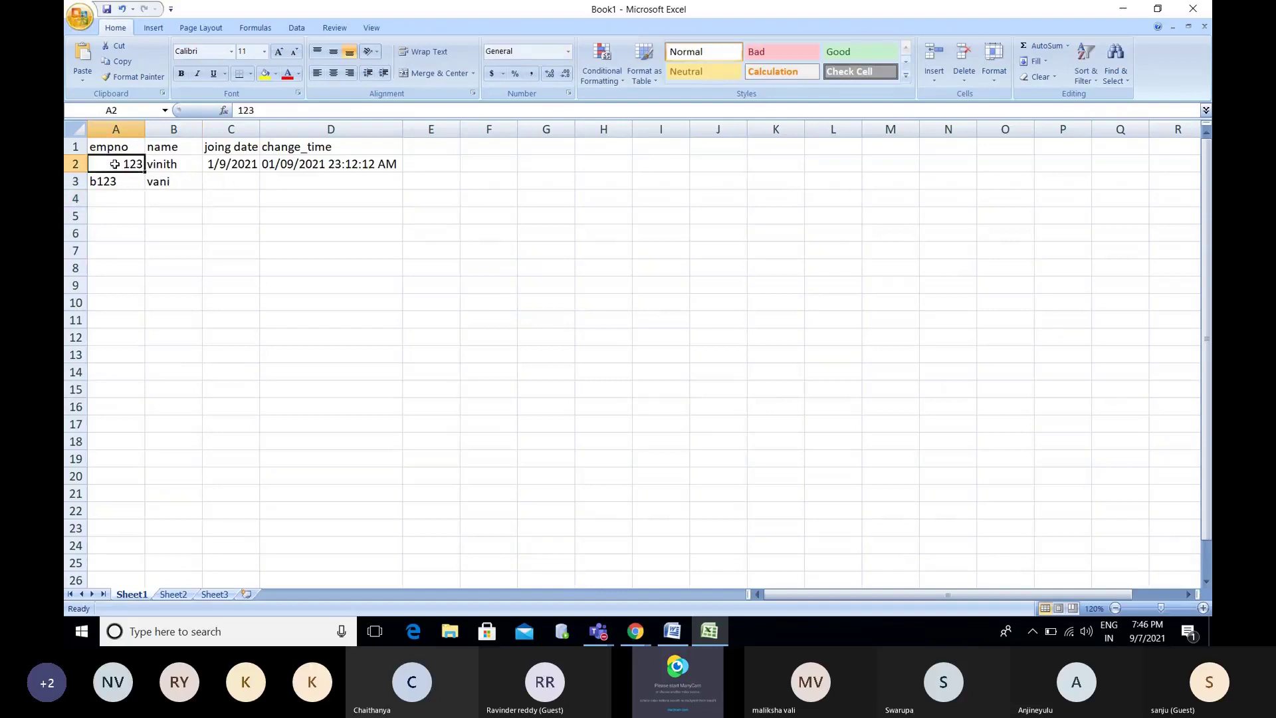
{"action": "left_click", "coordinate": [117, 185]}
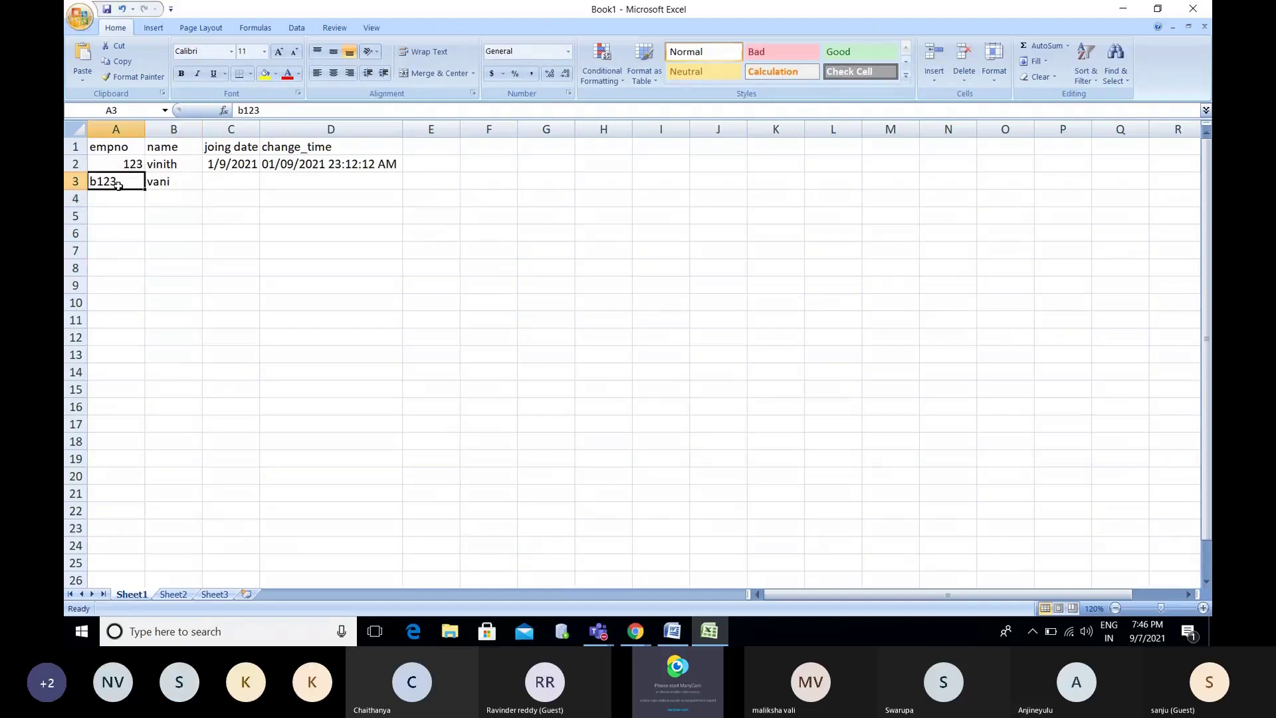
{"action": "left_click", "coordinate": [121, 164]}
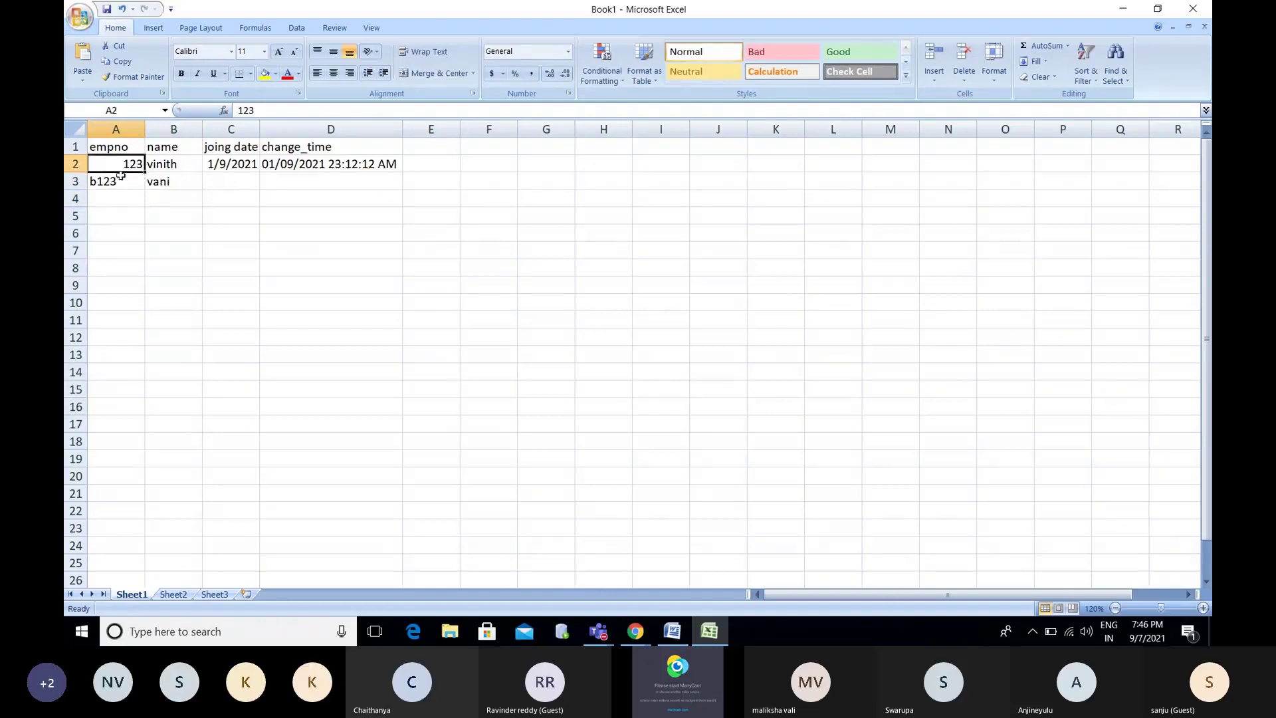
{"action": "left_click", "coordinate": [122, 178]}
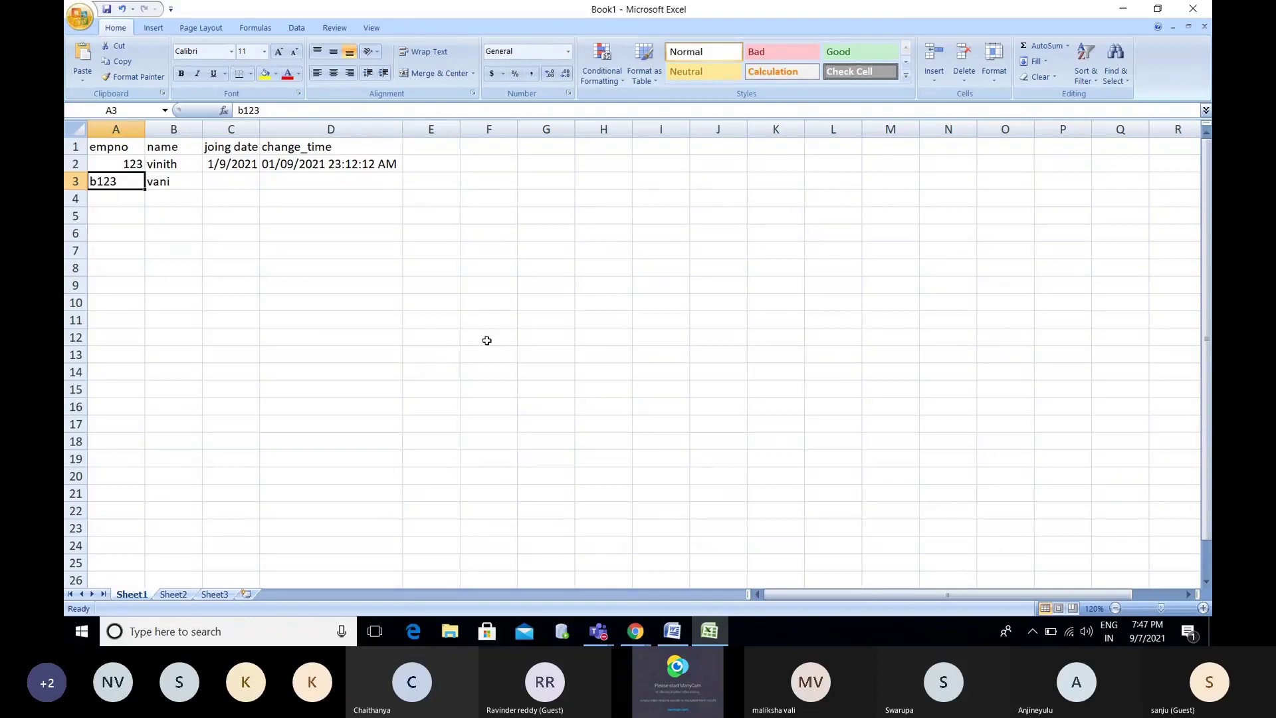
{"action": "left_click_drag", "start_coordinate": [487, 340], "coordinate": [254, 293]}
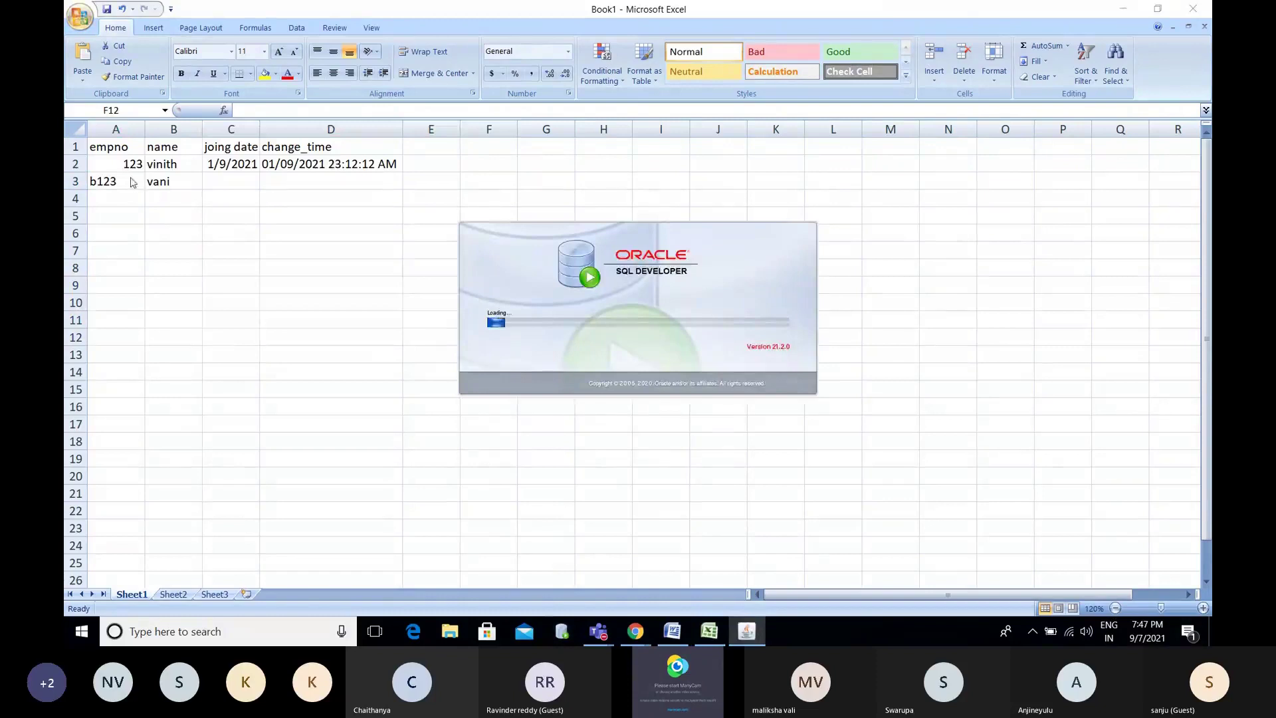
Step: Switch to the SQL INDEX document in Word and review its DATATYPES section and the Number notes below it
{"action": "left_click", "coordinate": [671, 634]}
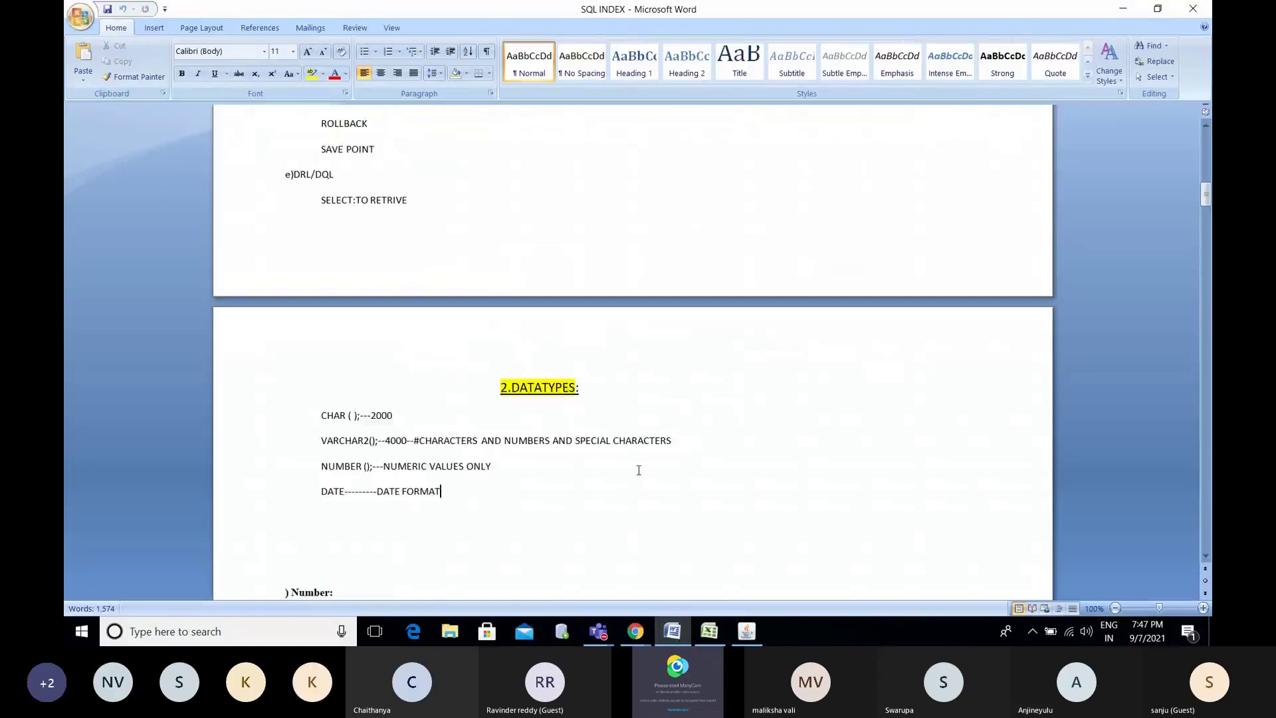
{"action": "scroll", "coordinate": [638, 465], "scroll_direction": "down", "scroll_amount": 4}
{"action": "scroll", "coordinate": [639, 469], "scroll_direction": "down", "scroll_amount": 1}
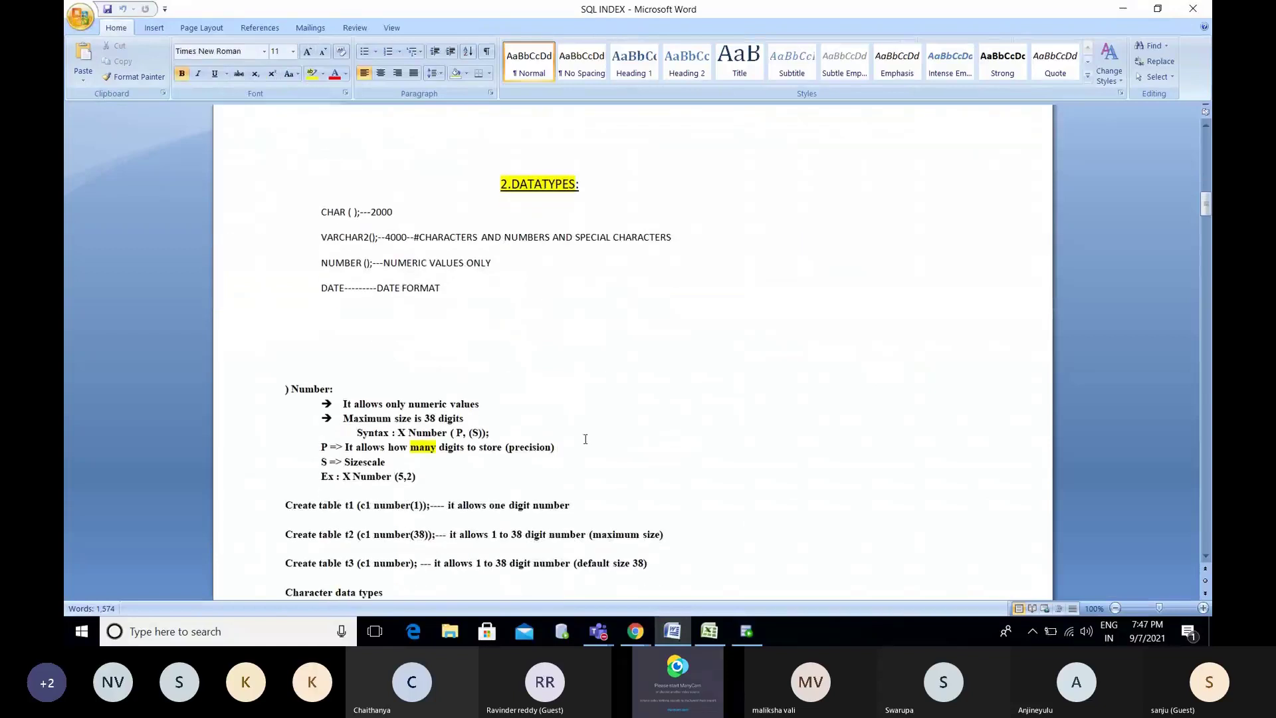
{"action": "left_click", "coordinate": [677, 629]}
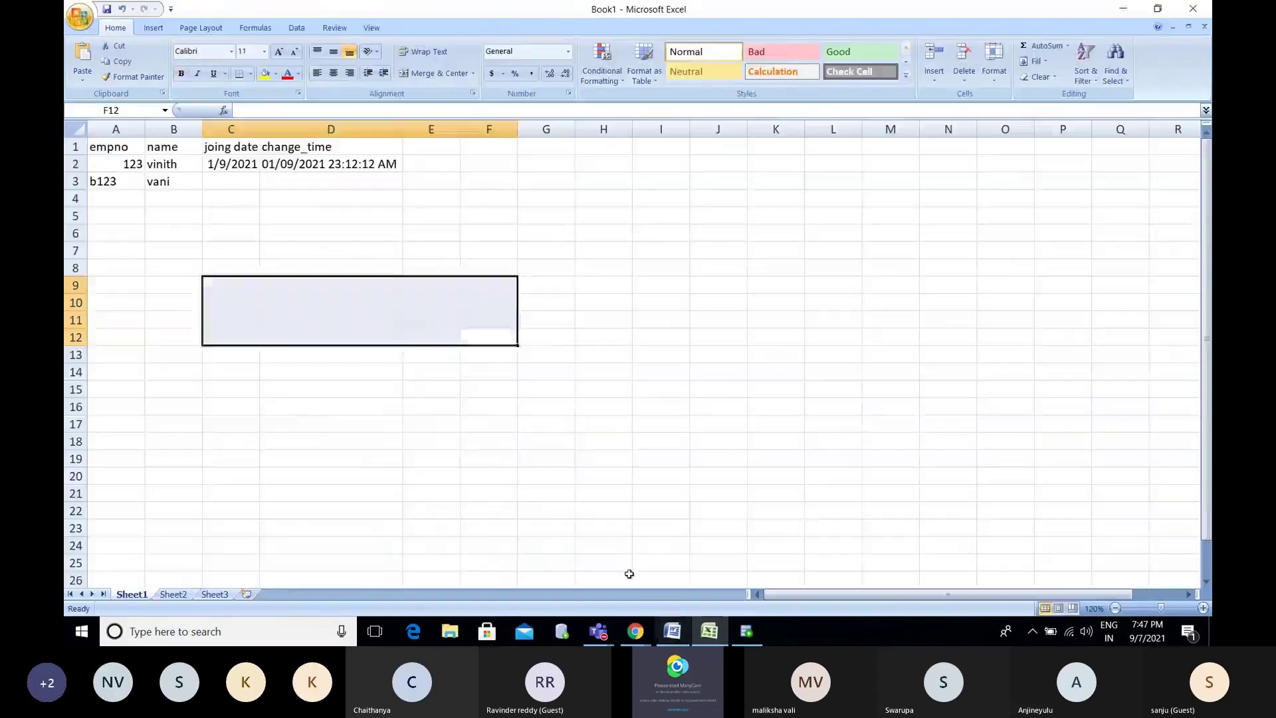
{"action": "left_click", "coordinate": [673, 629]}
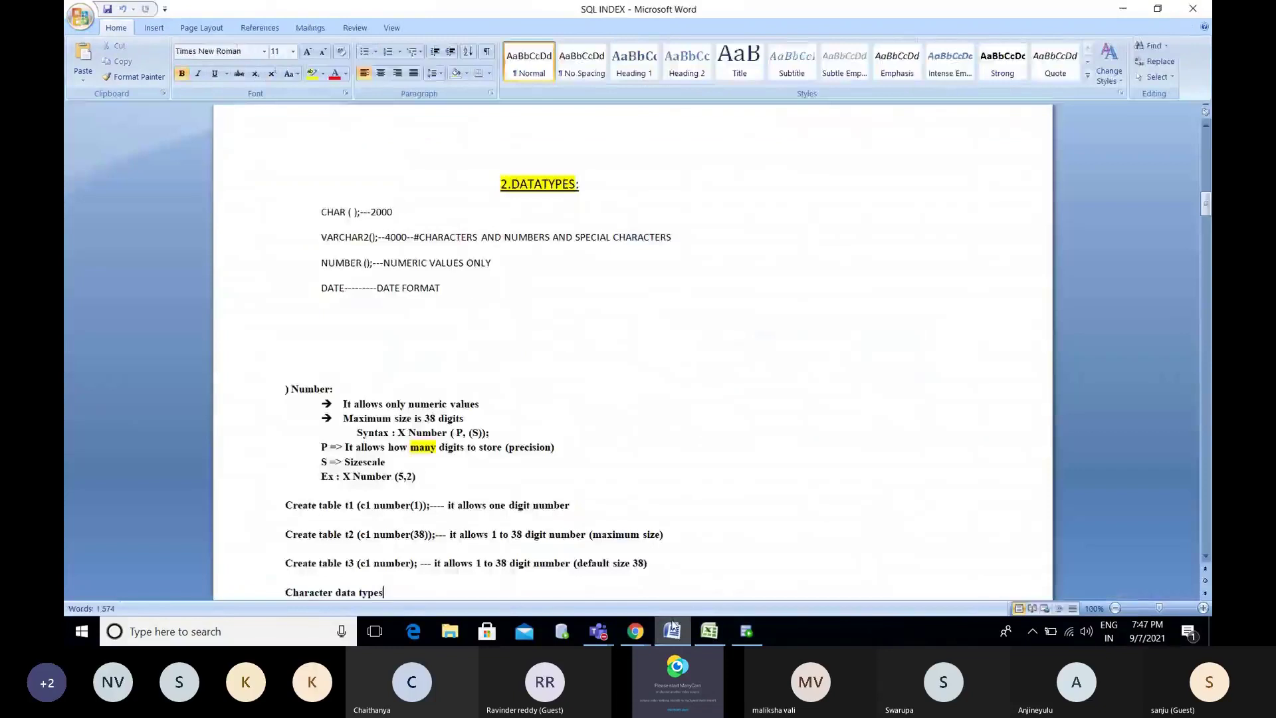
Step: Switch to Chrome and open the downloaded file DAY2_Data Types.docx
{"action": "key", "text": "super+d"}
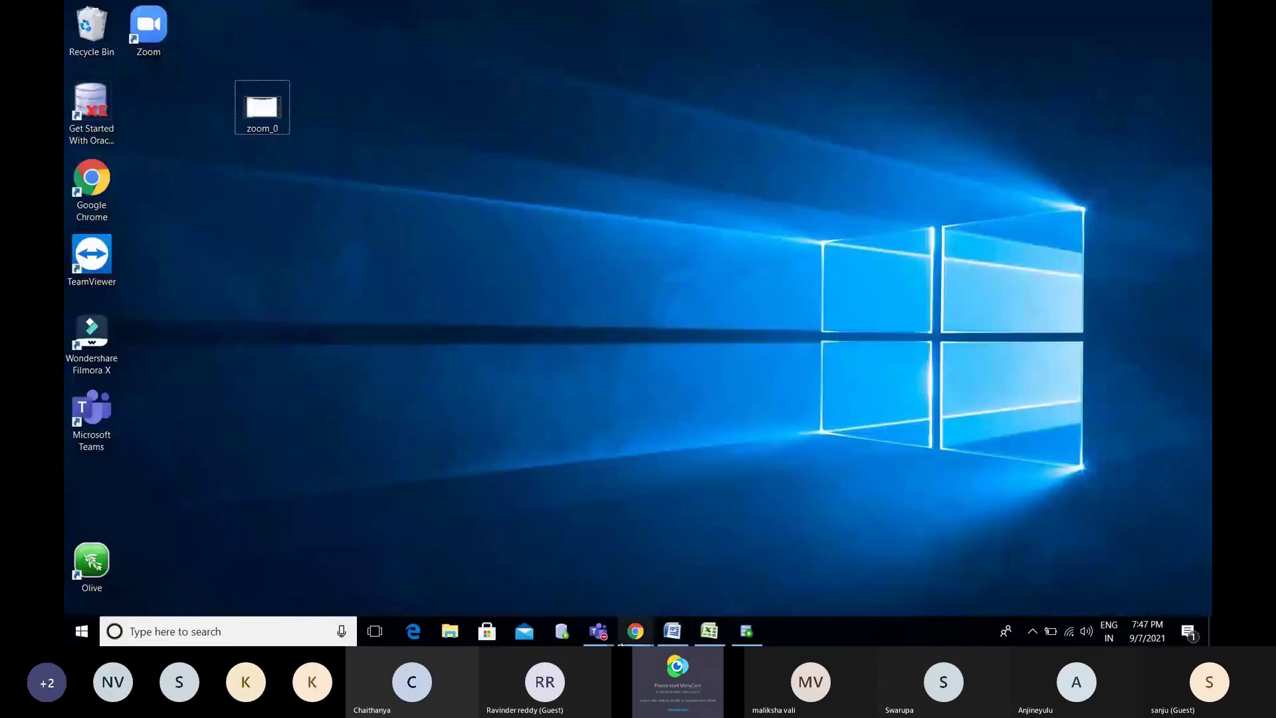
{"action": "mouse_move", "coordinate": [632, 635]}
{"action": "left_click", "coordinate": [565, 579]}
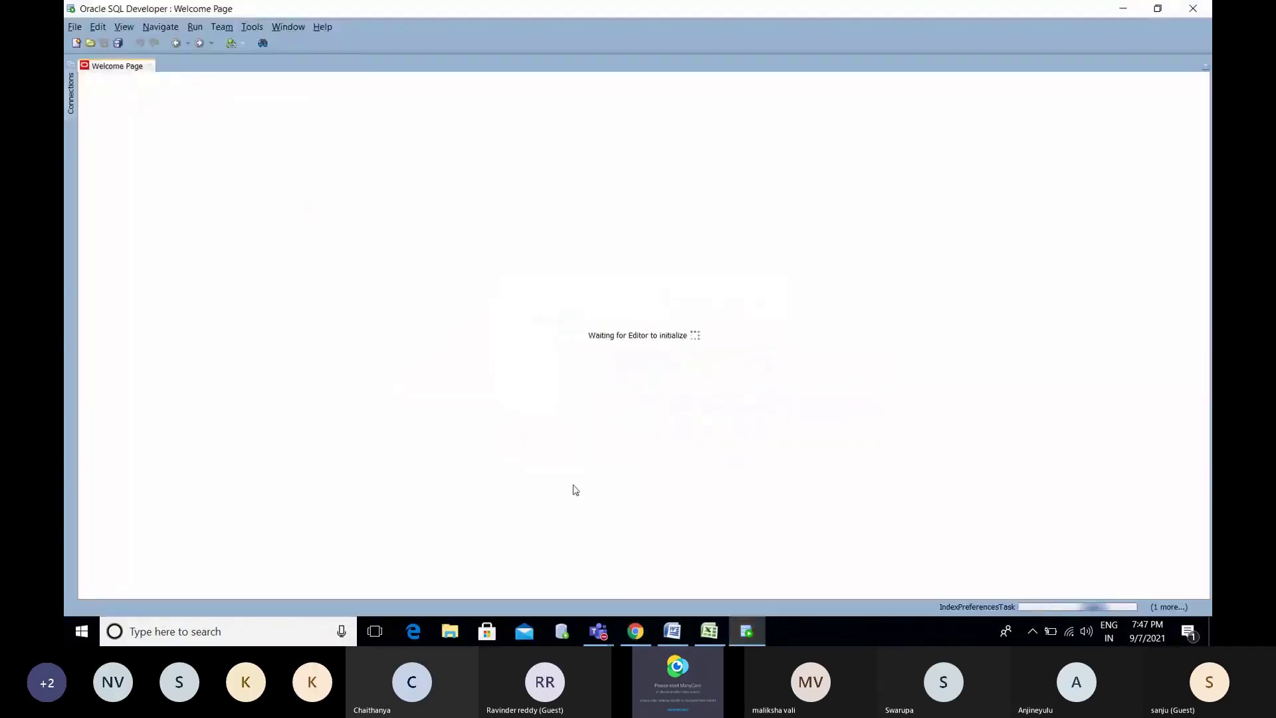
{"action": "left_click", "coordinate": [635, 632]}
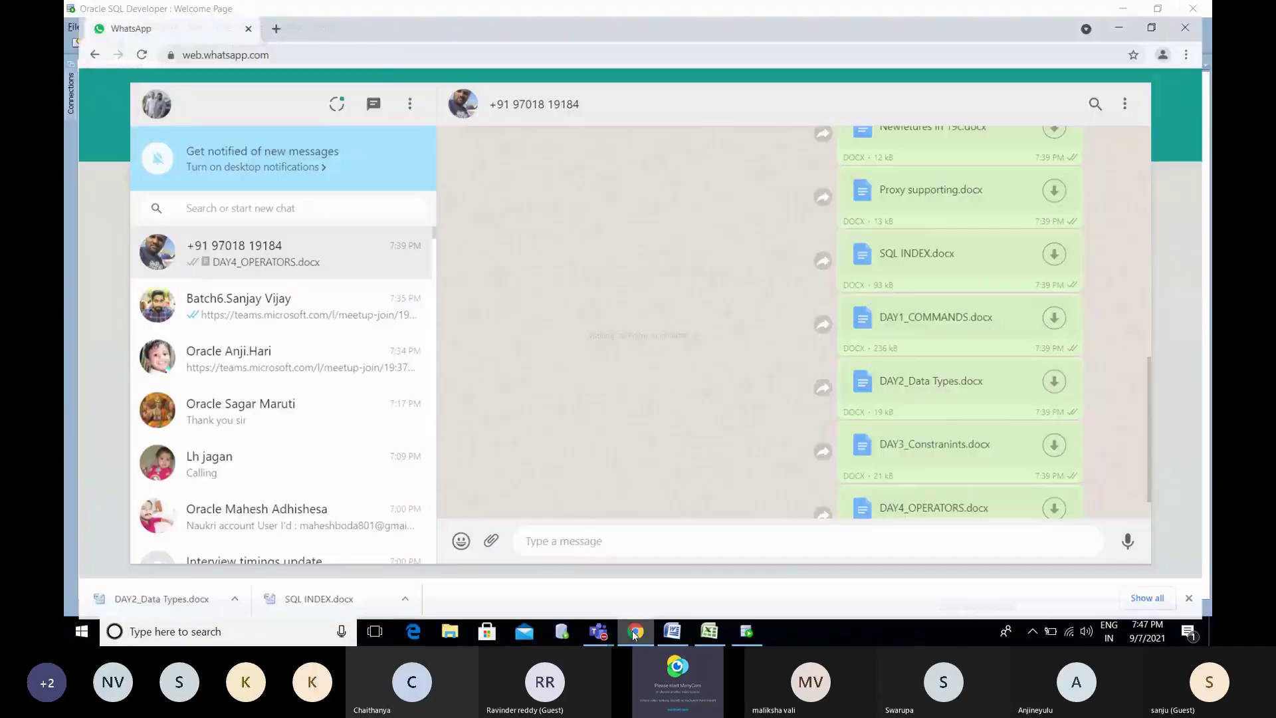
{"action": "left_click", "coordinate": [187, 598]}
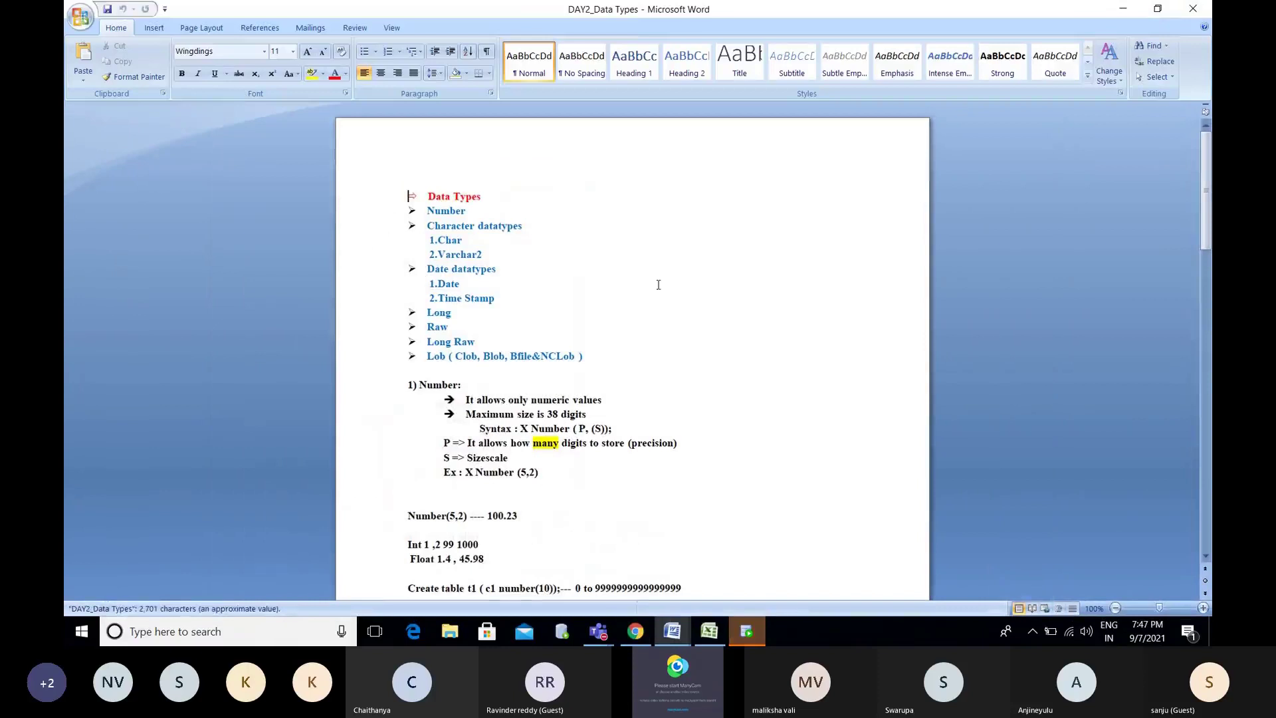
Step: Examine the Number entry and the character datatypes Char and Varchar2 in the document's Data Types list
{"action": "left_click", "coordinate": [751, 309]}
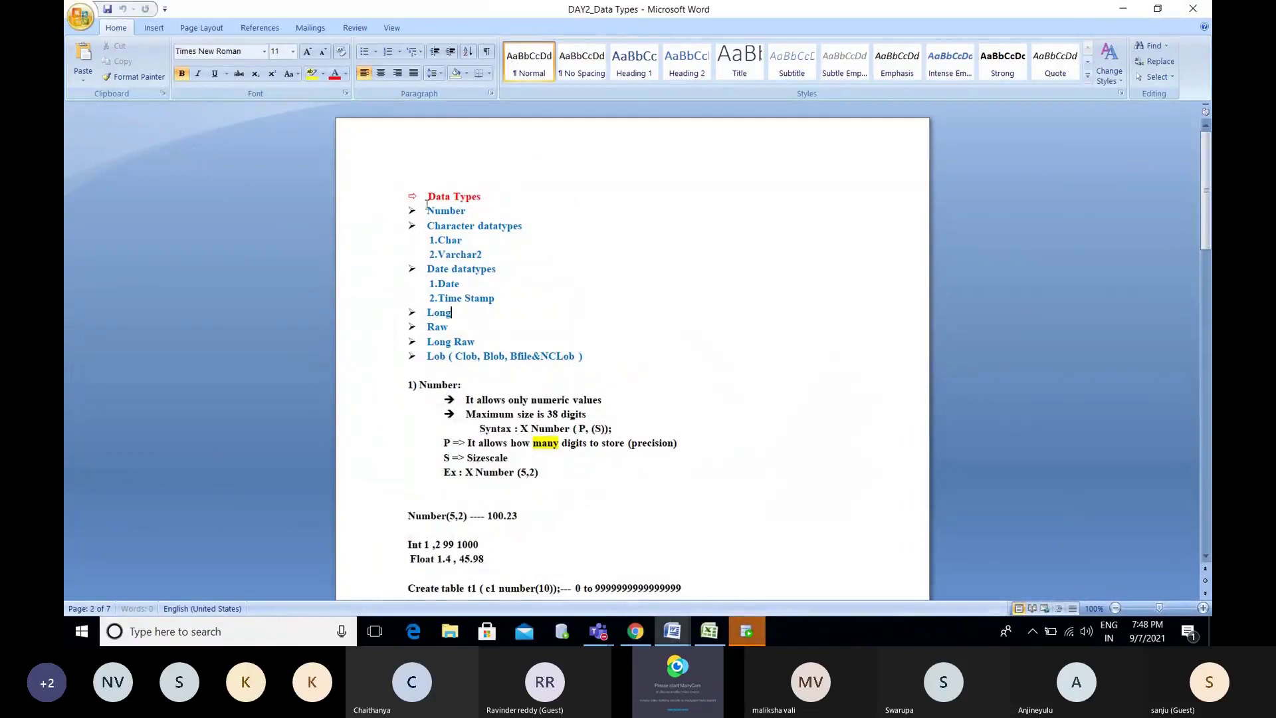
{"action": "left_click_drag", "start_coordinate": [426, 210], "coordinate": [467, 210]}
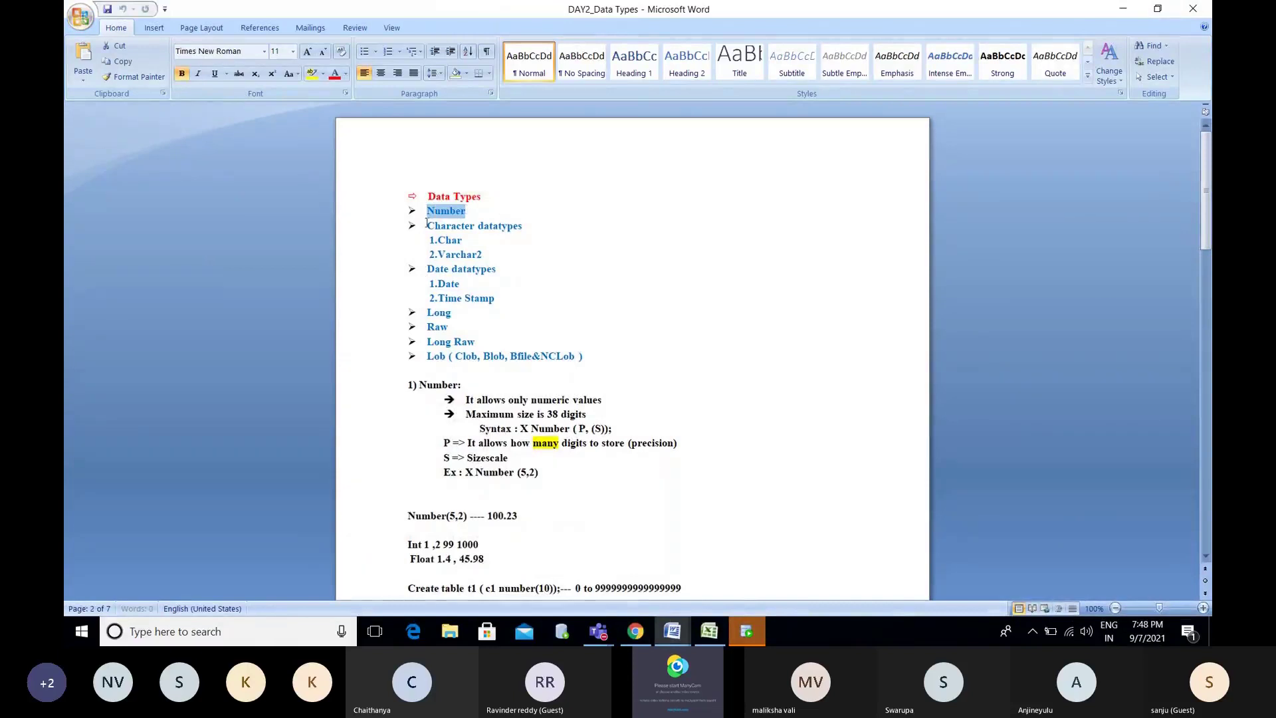
{"action": "left_click_drag", "start_coordinate": [426, 225], "coordinate": [535, 233]}
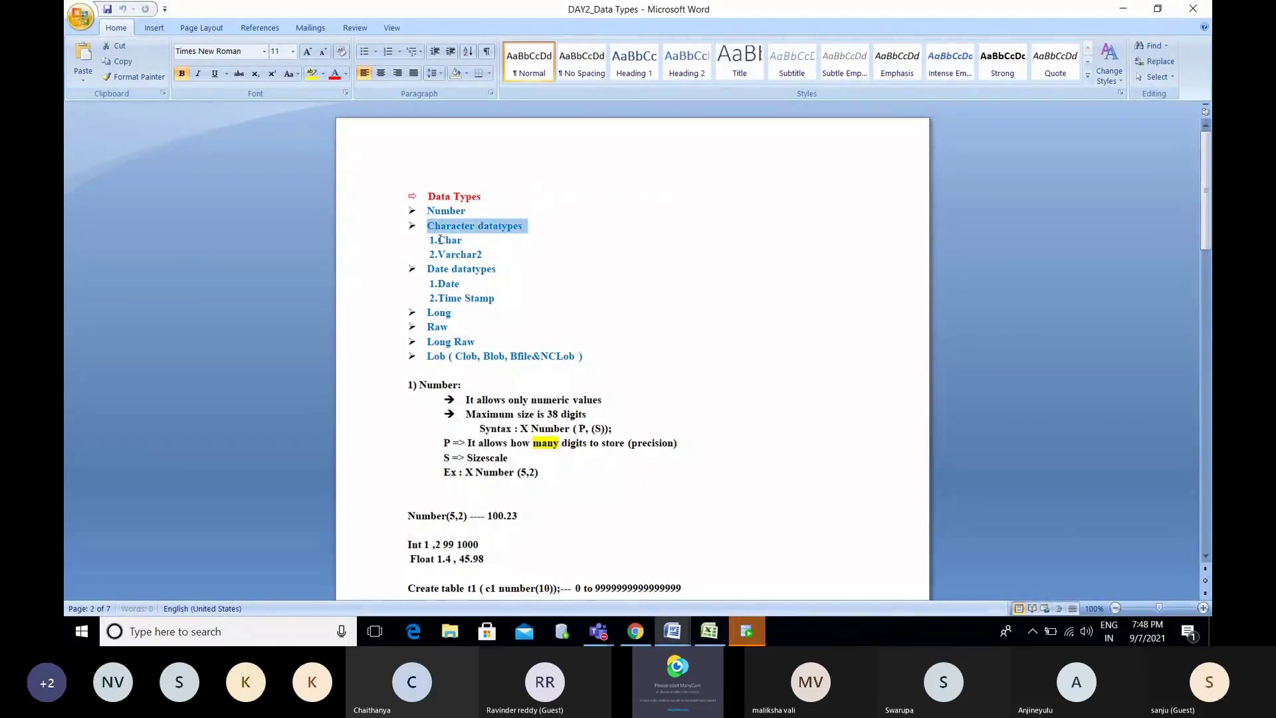
{"action": "left_click_drag", "start_coordinate": [441, 239], "coordinate": [481, 249]}
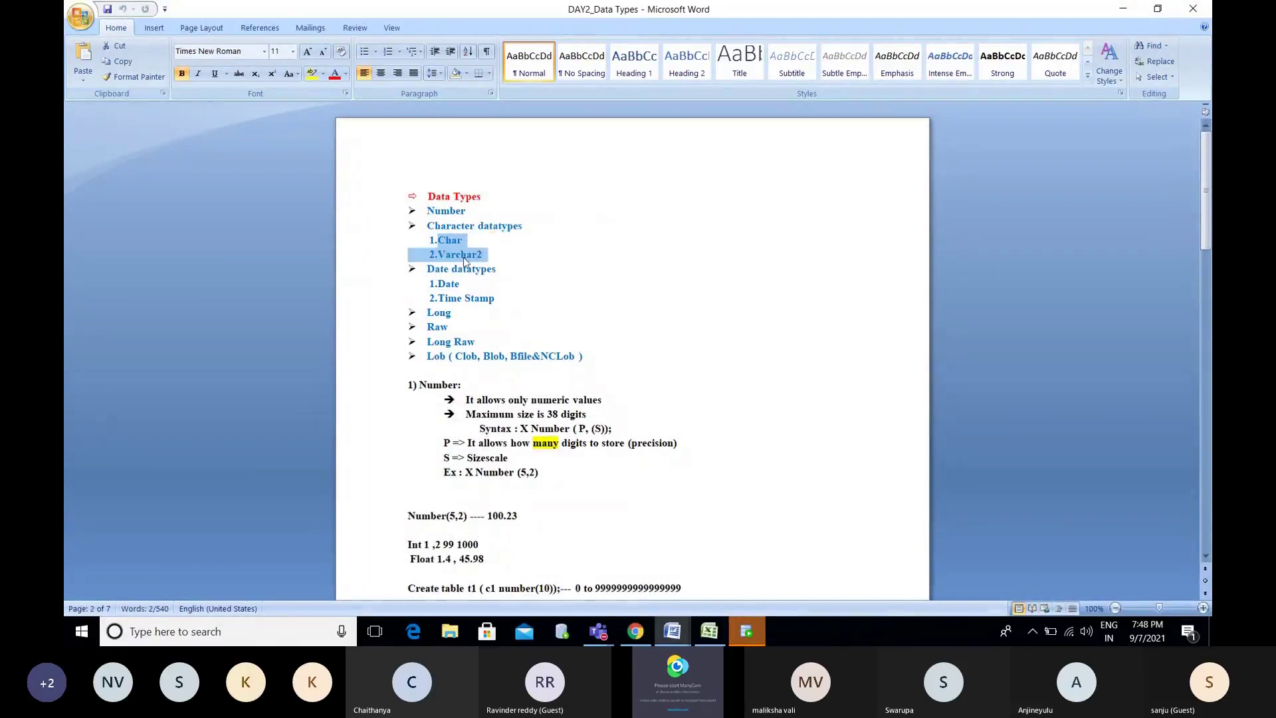
{"action": "left_click", "coordinate": [495, 254]}
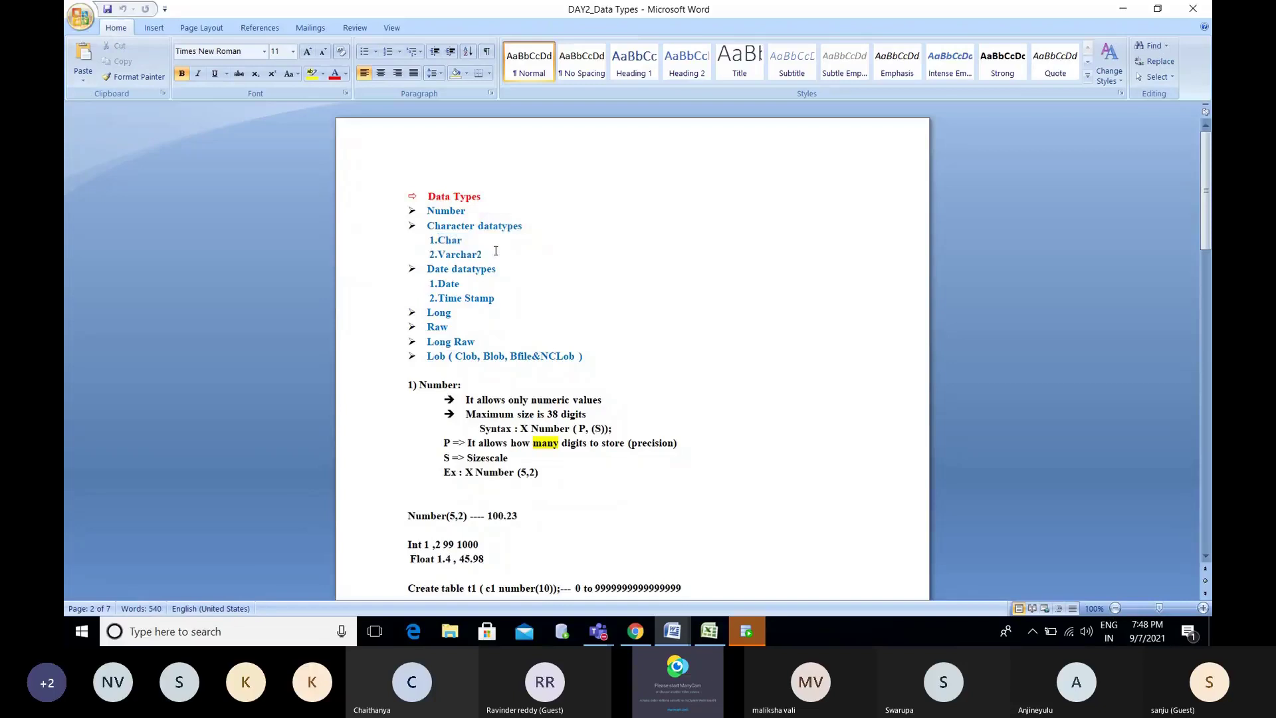